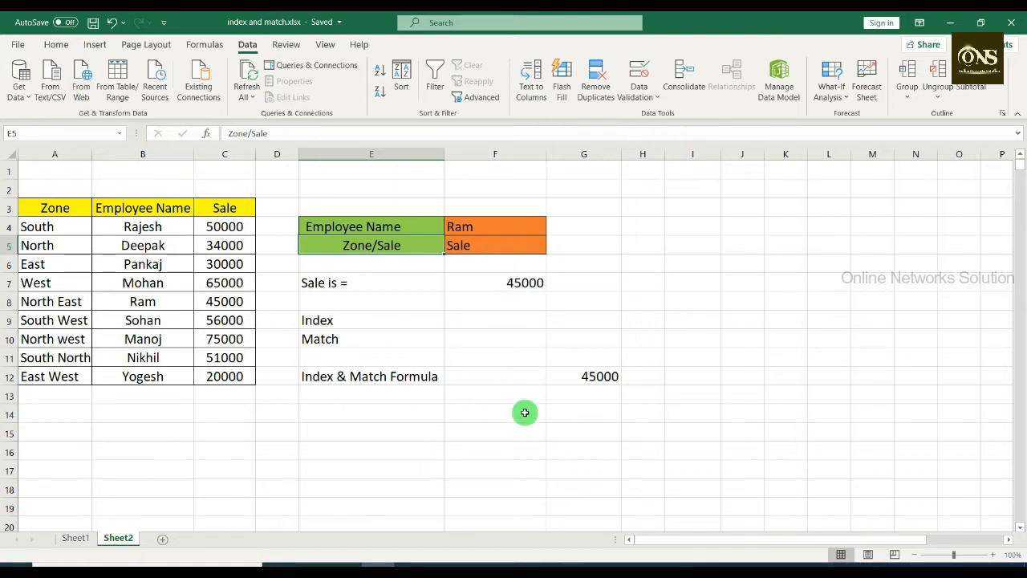
Step: Examine the INDEX and MATCH formula in cell G12 and the employee name cell F4 that it references
left_click(598, 384)
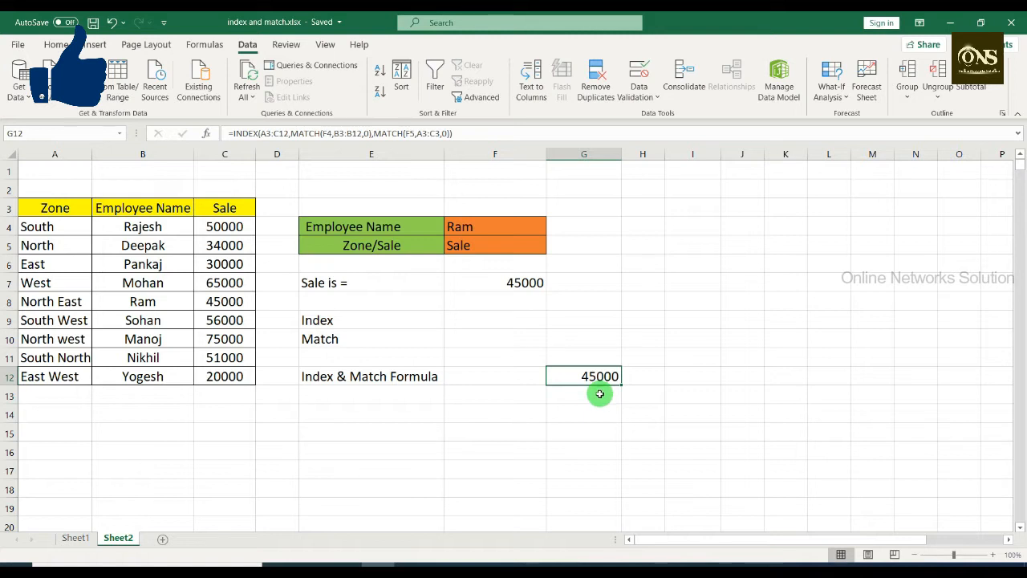
key("F2")
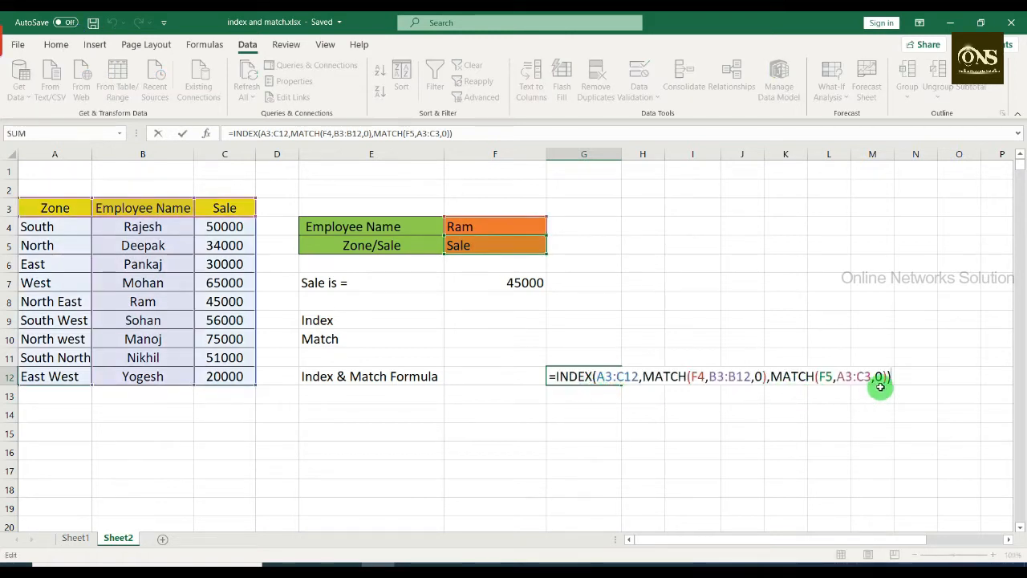
left_click(524, 430)
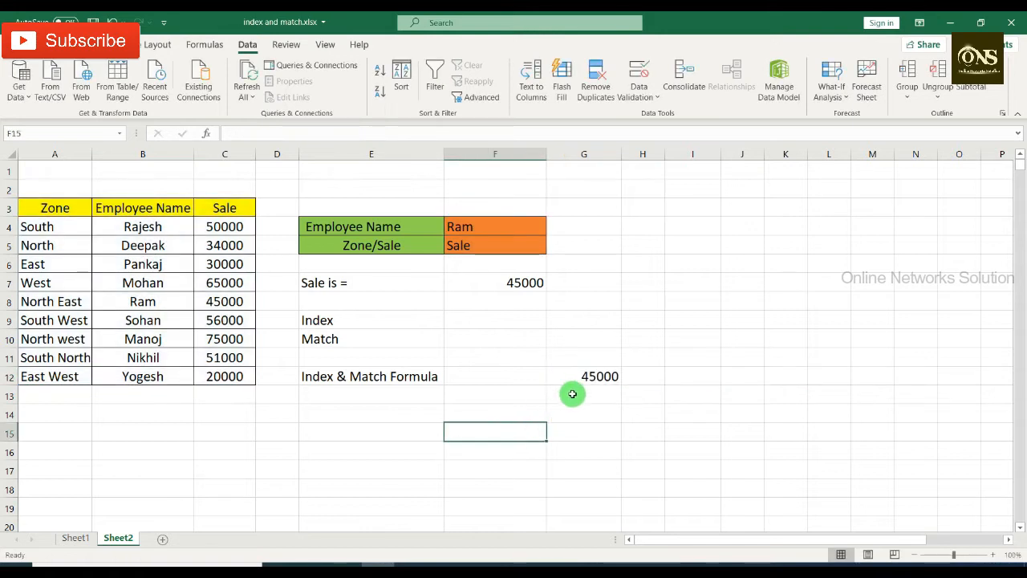
left_click(491, 227)
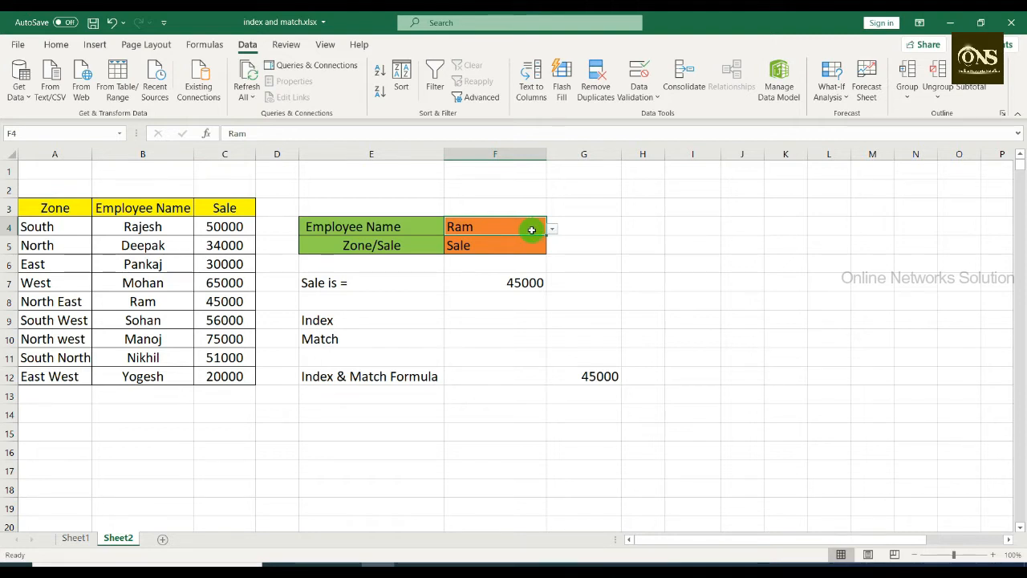
Step: Add list data validation to cell G4 with the employee names in $B$4:$B$12 as its source
left_click(595, 230)
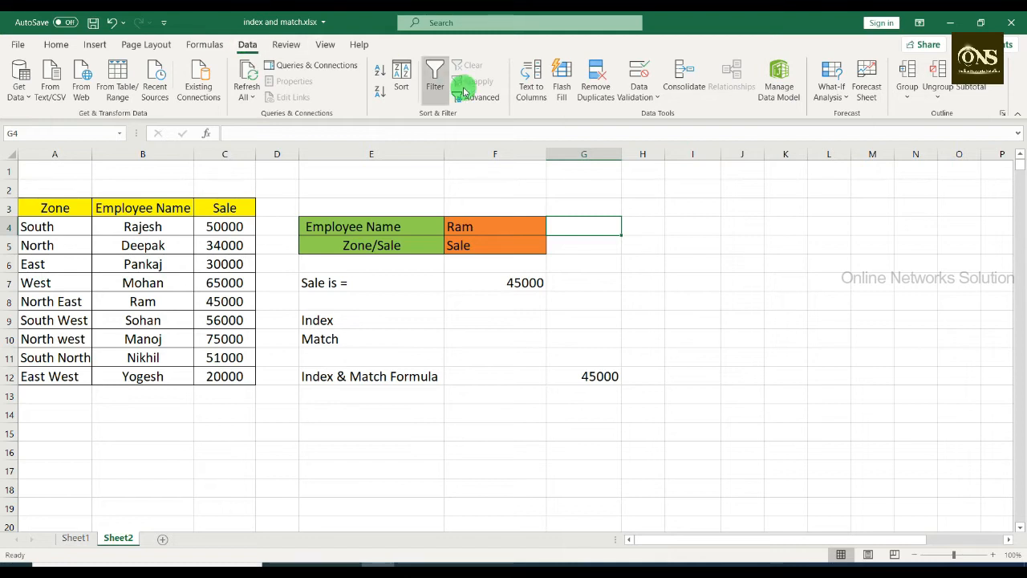
left_click(634, 96)
left_click(663, 110)
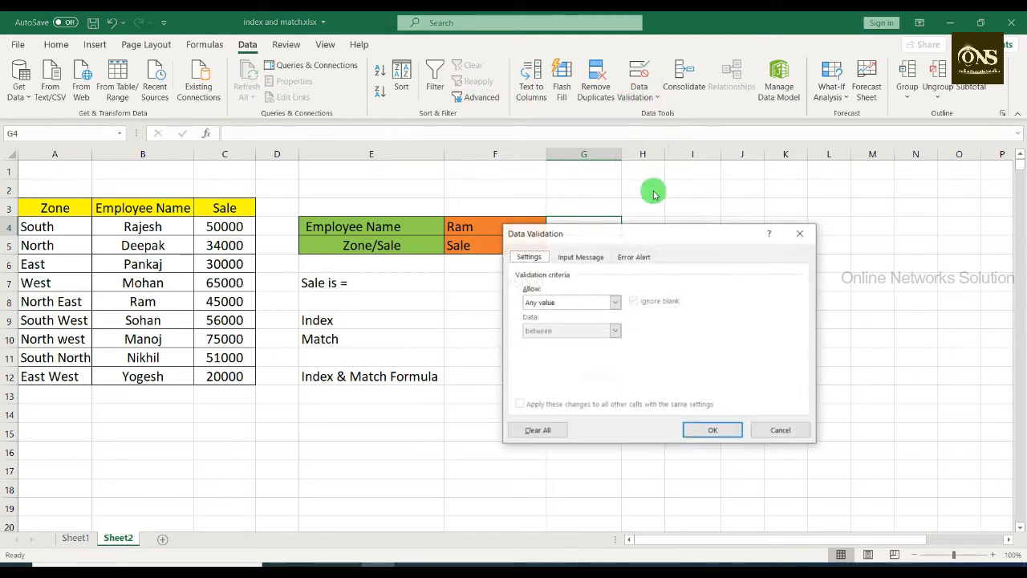
left_click(610, 302)
left_click(584, 341)
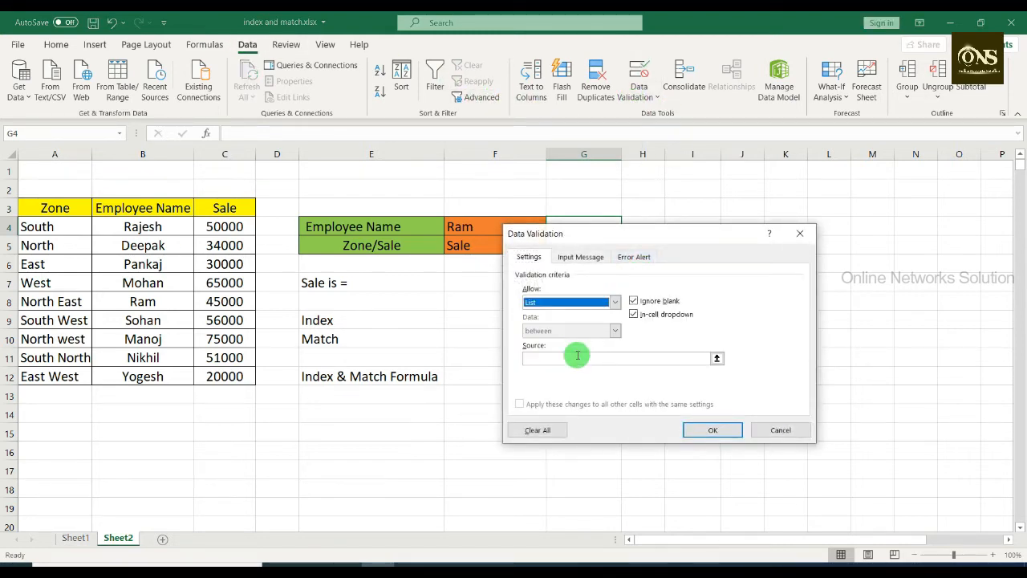
left_click(578, 358)
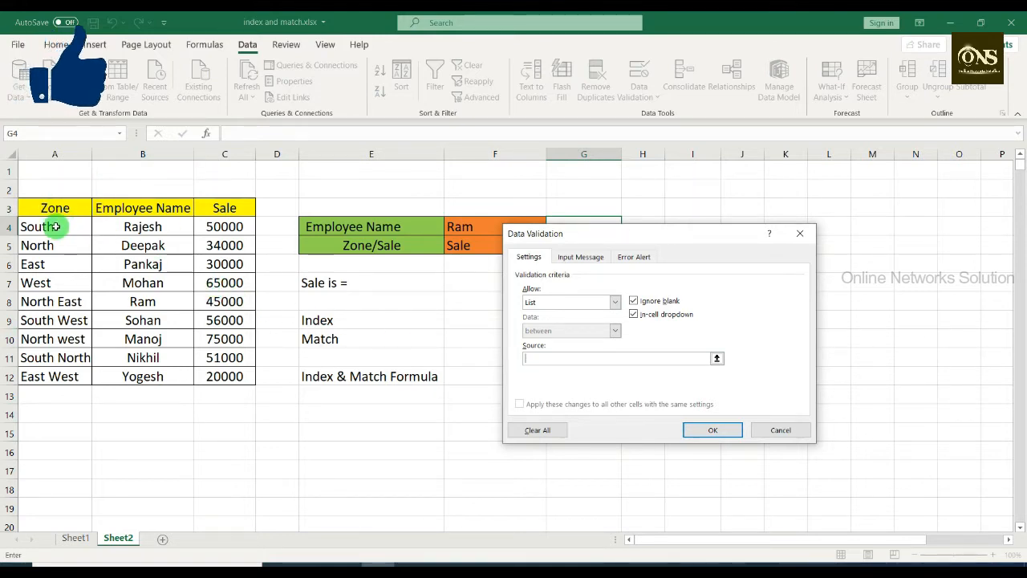
left_click_drag(144, 225, 149, 375)
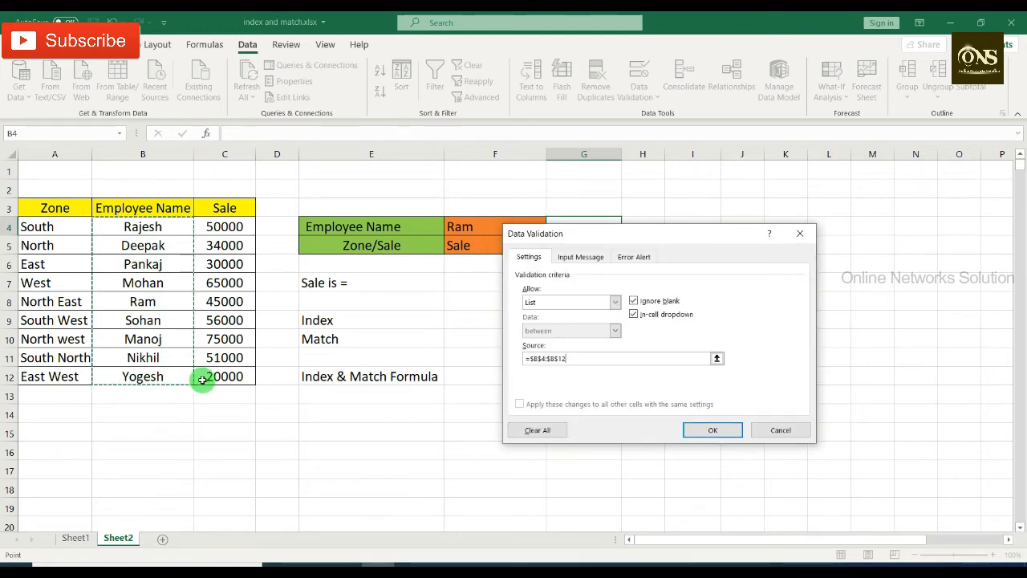
key("Return")
Step: Test the drop-down in G4 by choosing an employee name, and clear the cell again
left_click(627, 231)
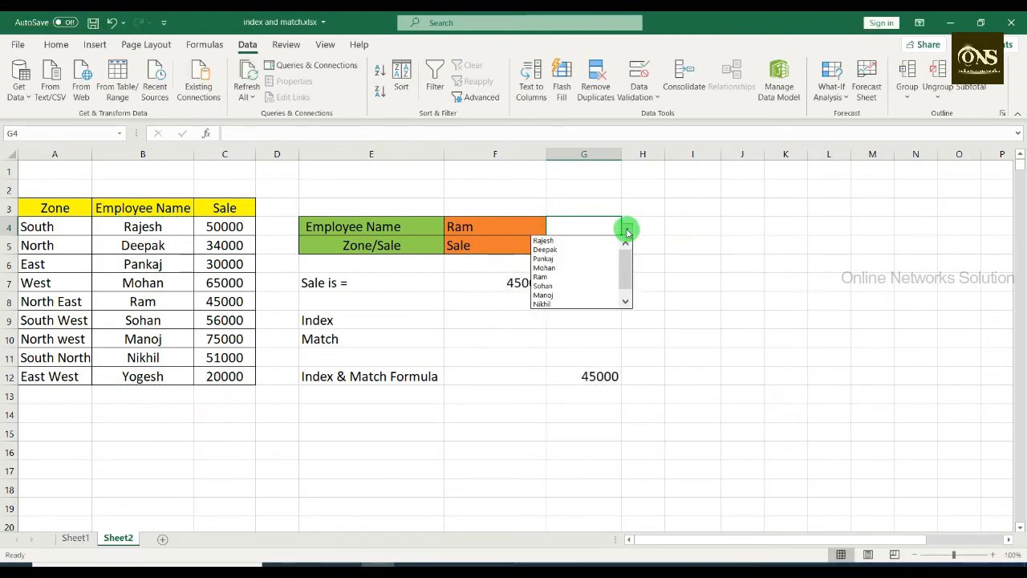
left_click(583, 286)
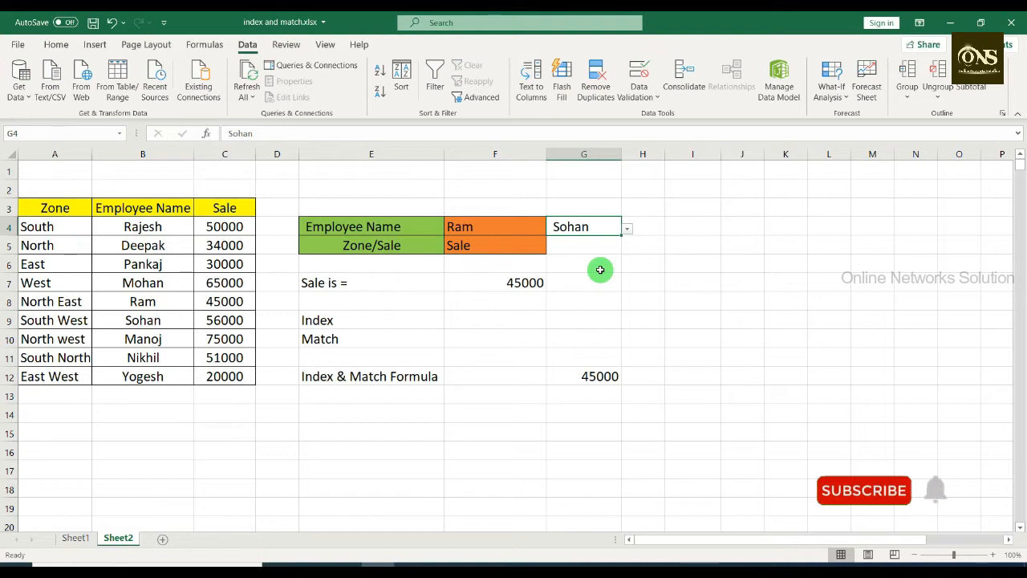
key("Delete")
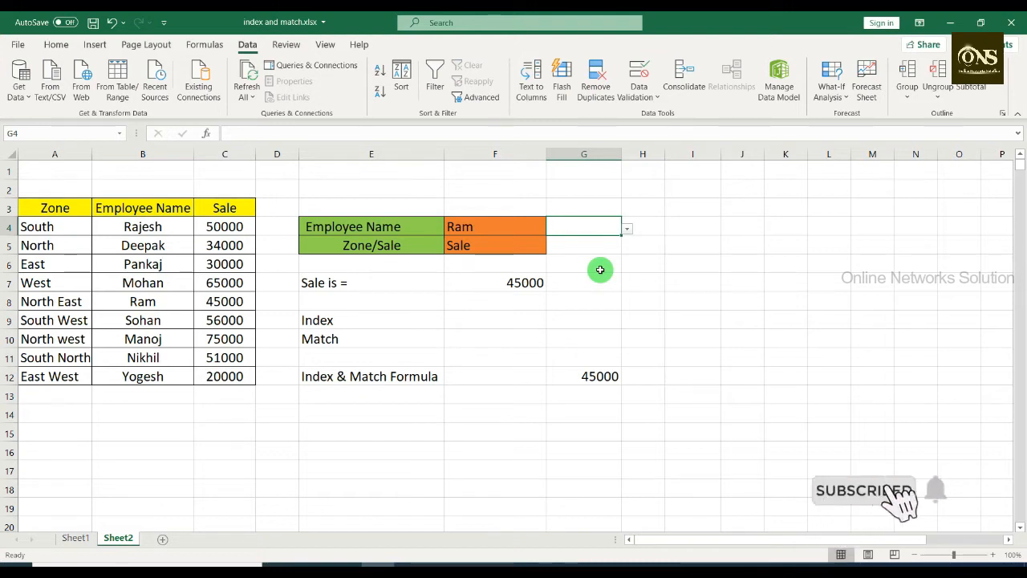
key("Left")
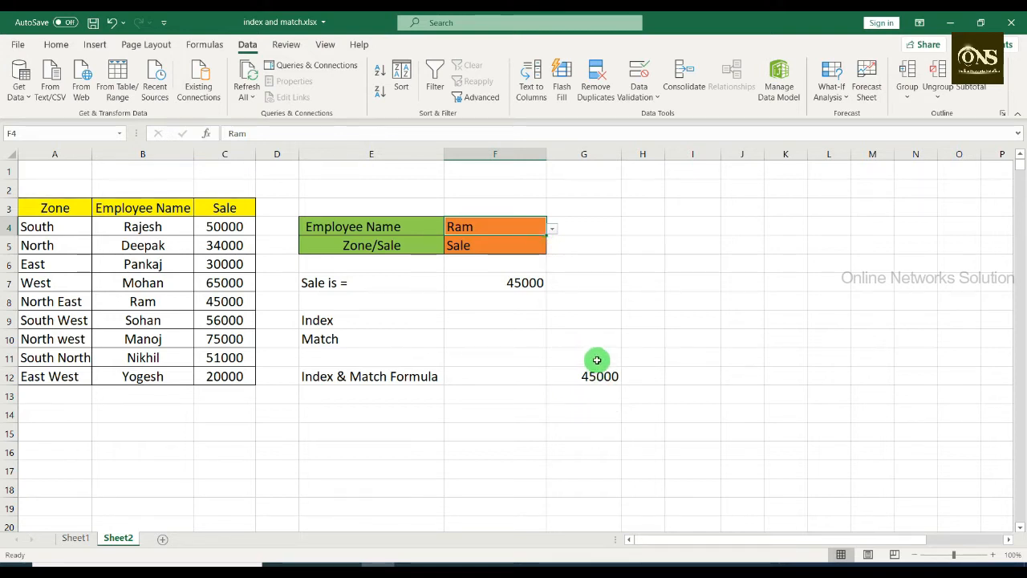
Step: Set the Zone/Sale selection in F5 to Zone and compare the result with row 8 of the table
left_click(542, 249)
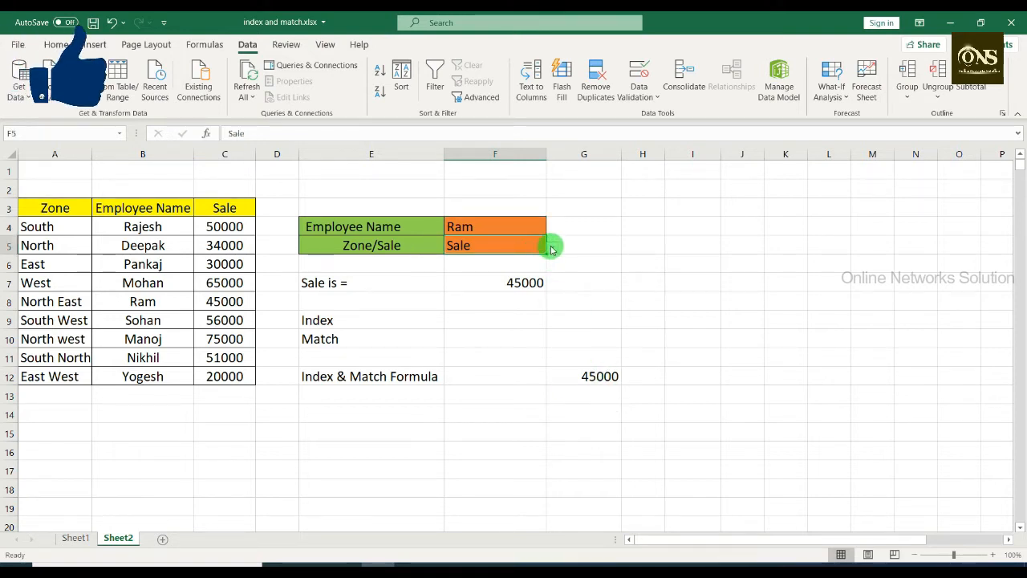
left_click(552, 248)
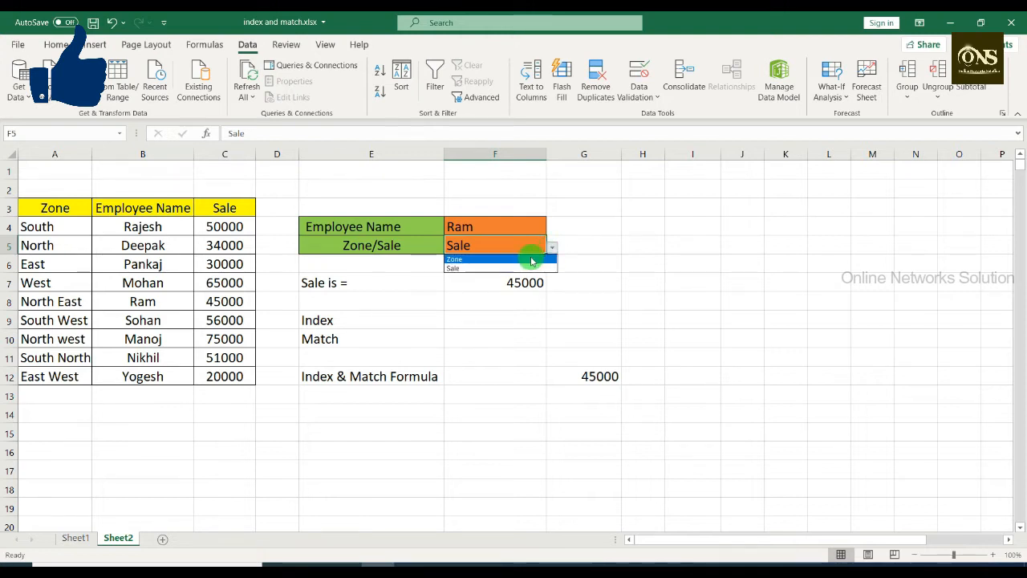
left_click(526, 260)
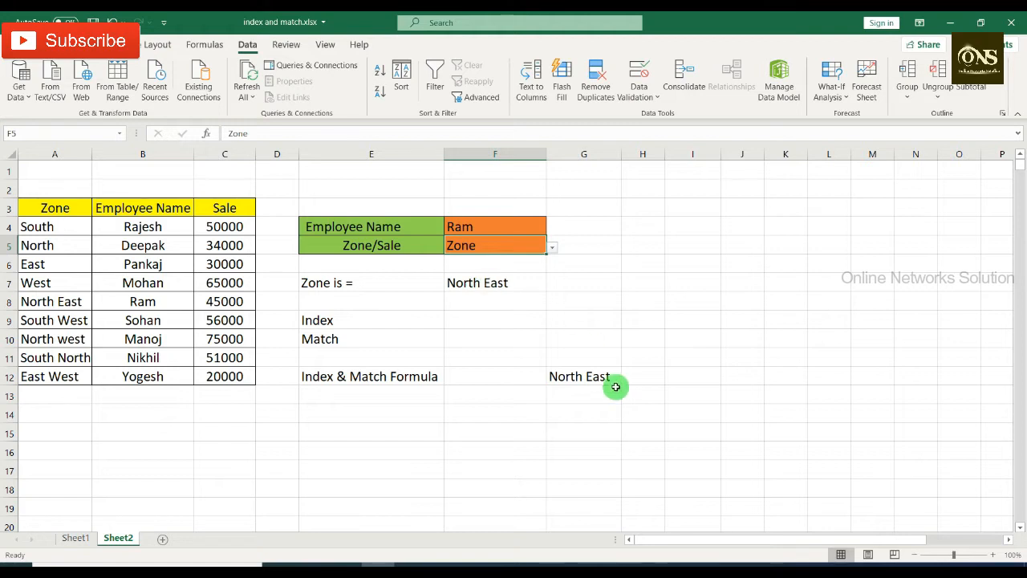
left_click(158, 301)
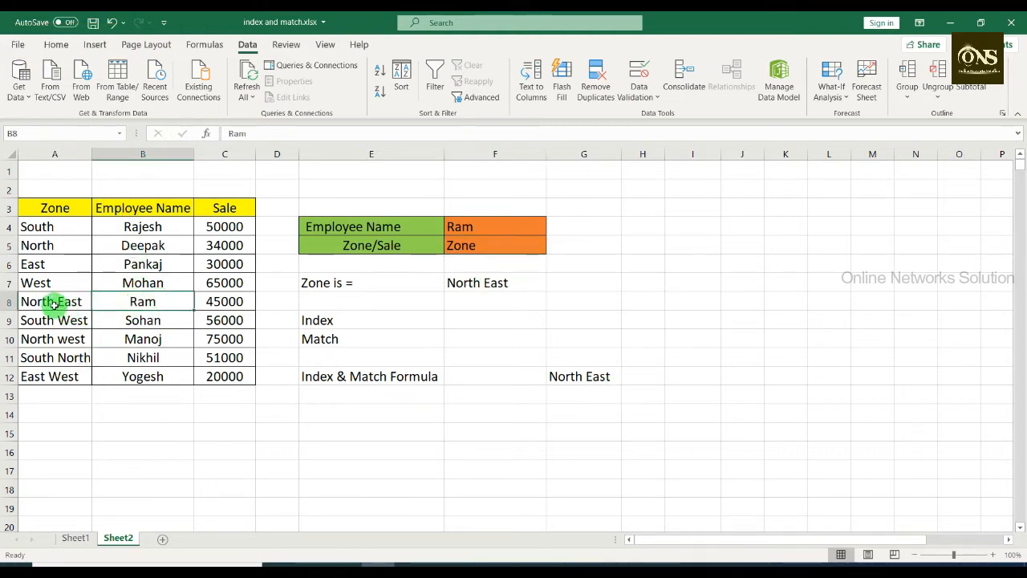
left_click(52, 302)
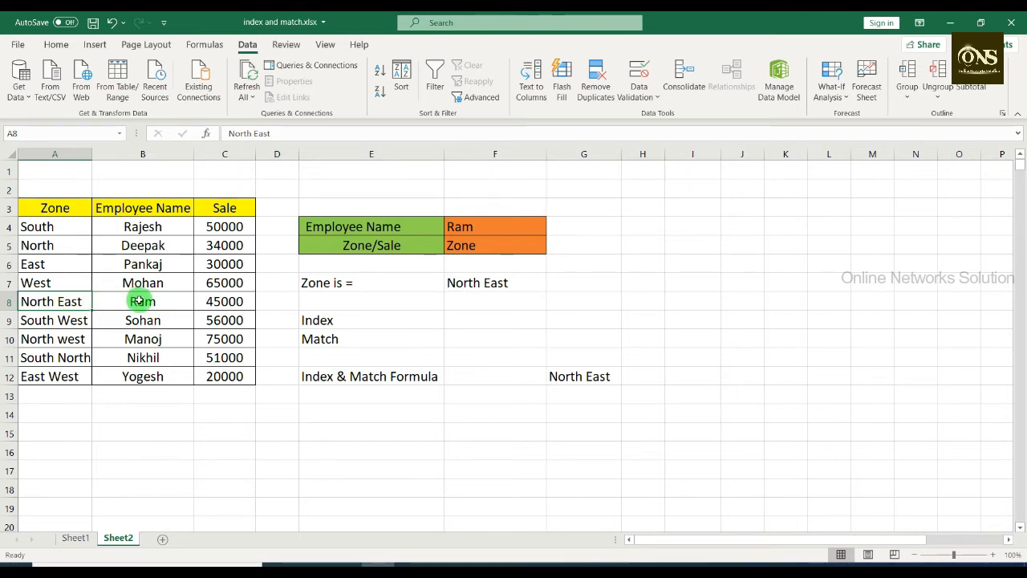
Step: Set F5 to Sale and choose the employee from table row 12 in F4, checking the results in F7 and G12
left_click(491, 242)
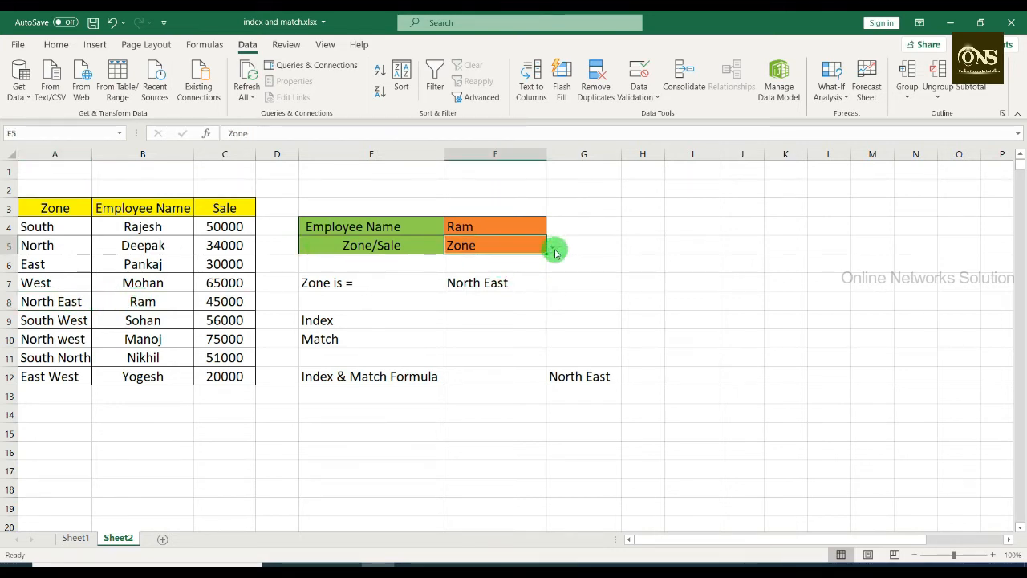
left_click(552, 248)
left_click(514, 269)
left_click(525, 224)
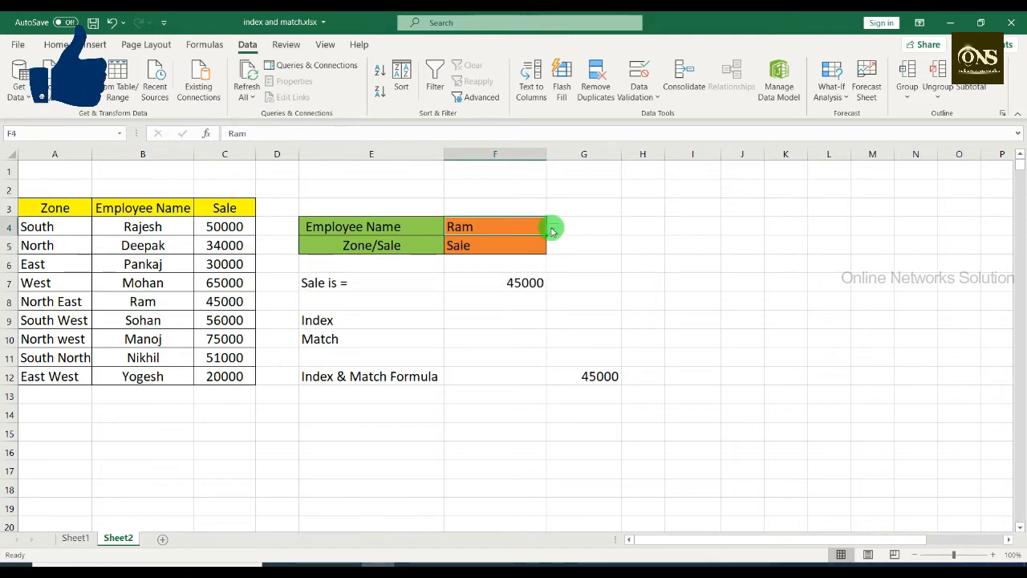
left_click(552, 229)
left_click(481, 304)
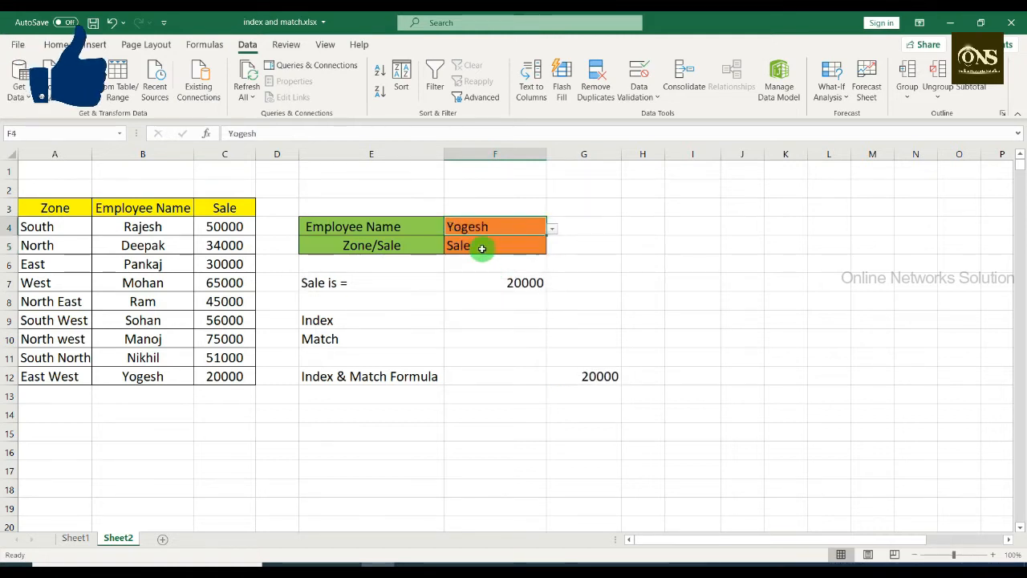
left_click(512, 286)
left_click(578, 379)
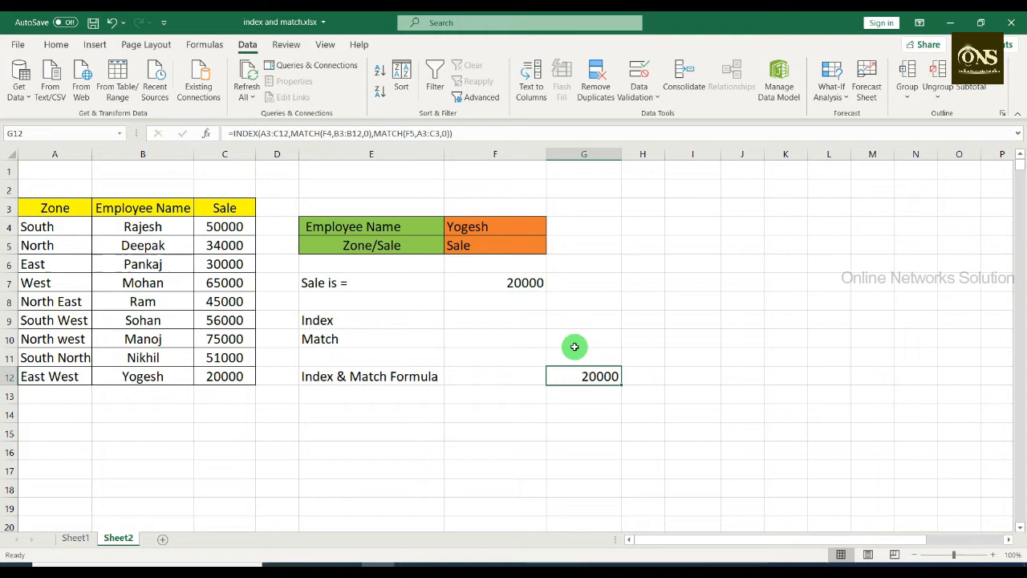
Step: Set the Zone/Sale selection in F5 to Zone for the chosen employee
left_click(526, 245)
left_click(553, 247)
left_click(521, 257)
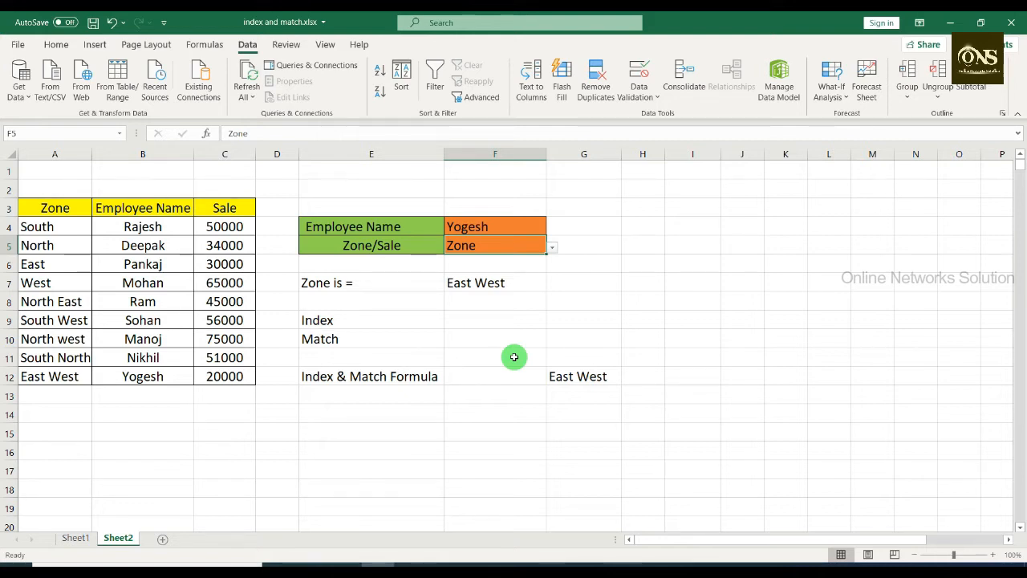
Step: Enter the formula =INDEX(A3:C12,5,3) in cell F9 beside the Index label
left_click(486, 319)
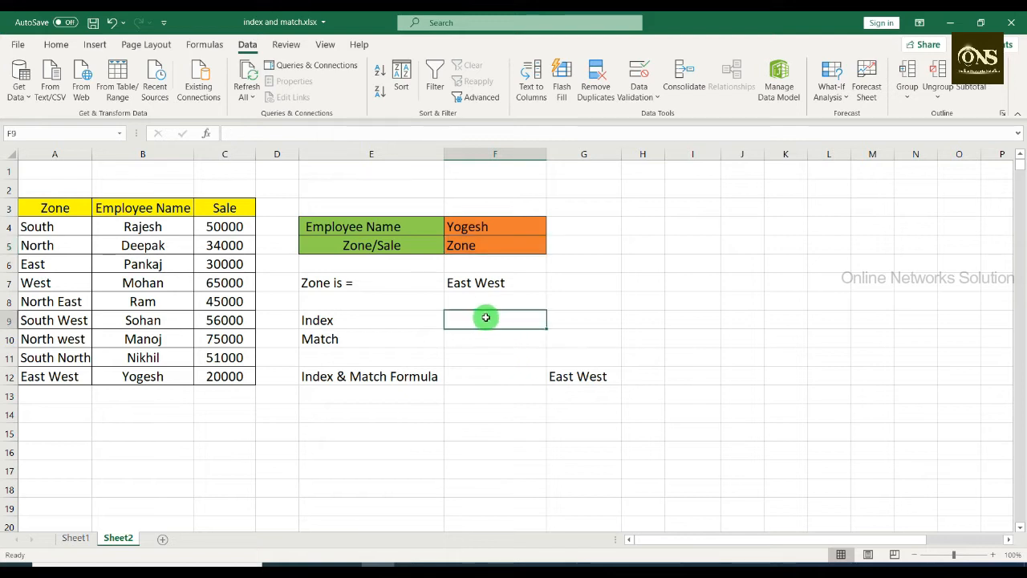
type("=")
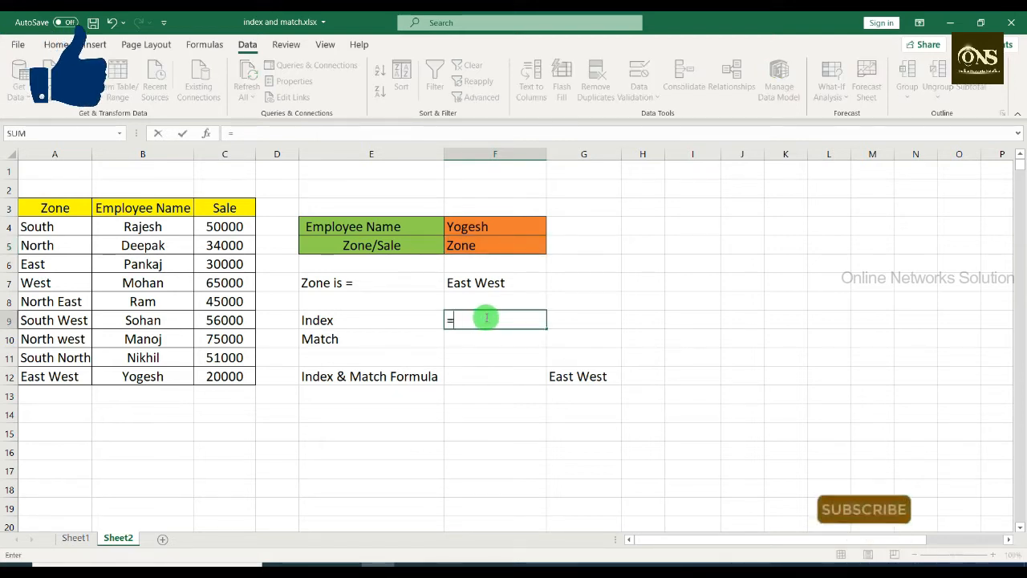
type("inde")
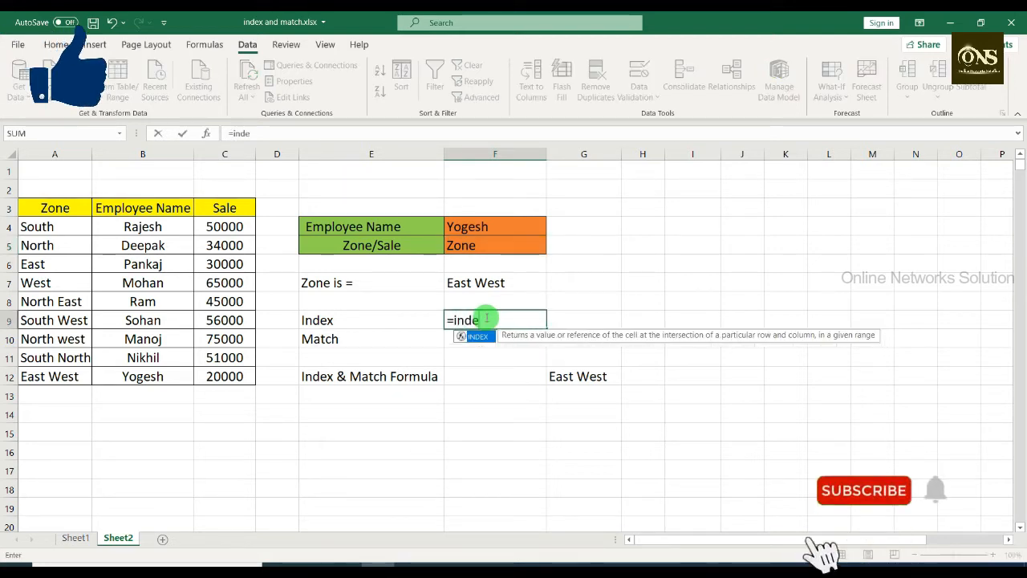
type("x(")
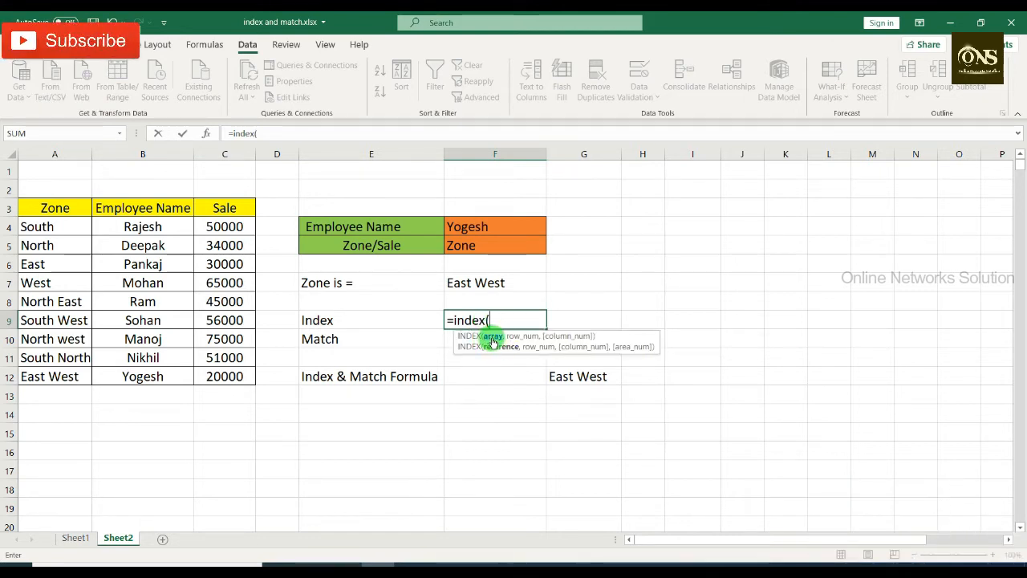
left_click_drag(46, 205, 220, 376)
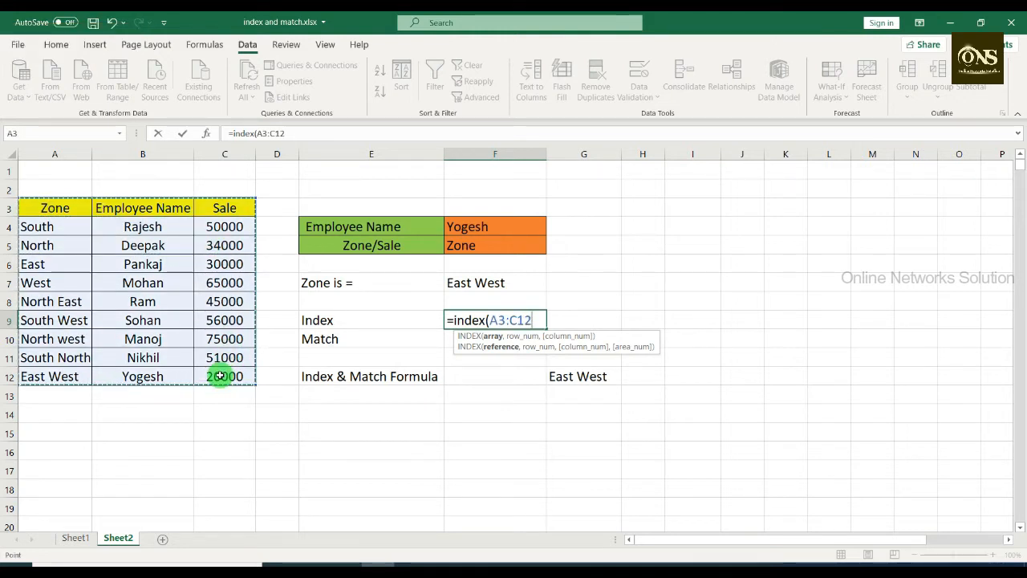
type(",5")
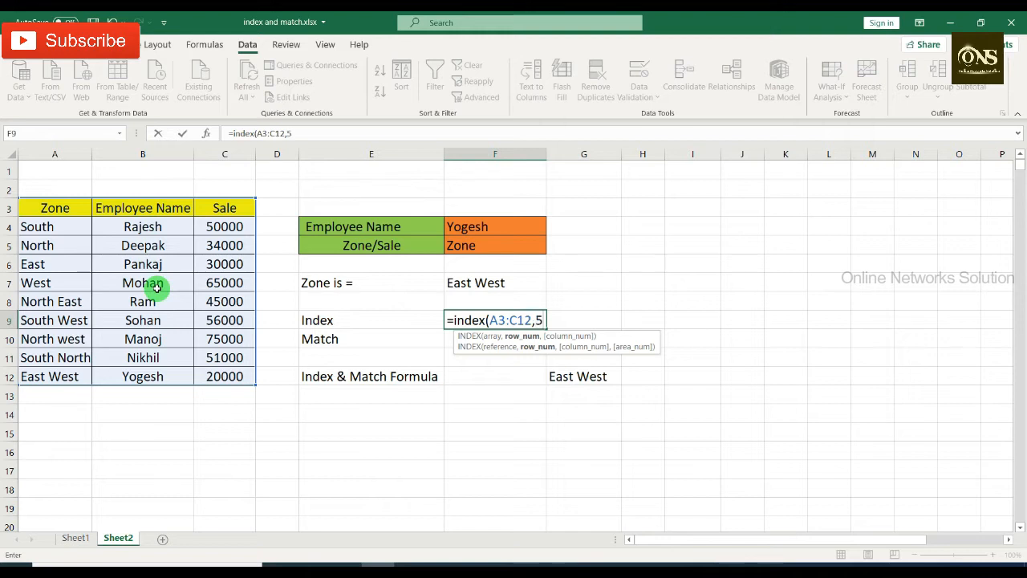
type(",3")
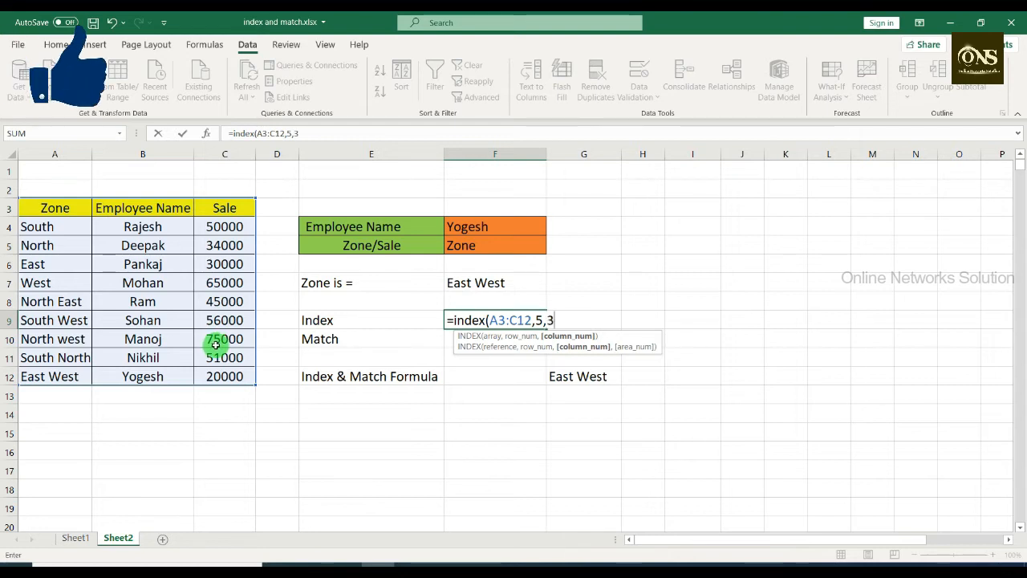
type(")")
key("Return")
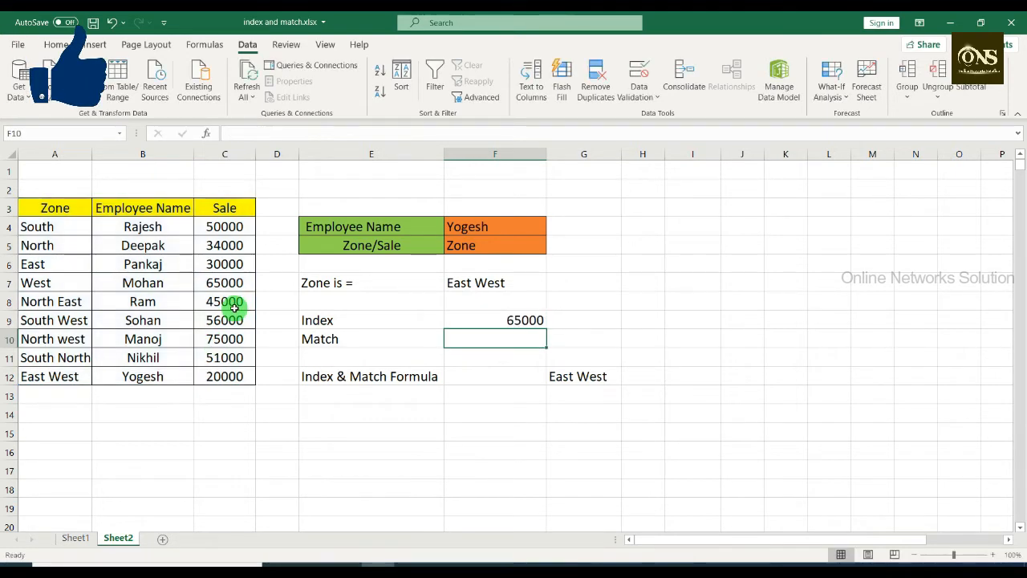
Step: Change the row number in the INDEX formula in F9 to 6
left_click(509, 320)
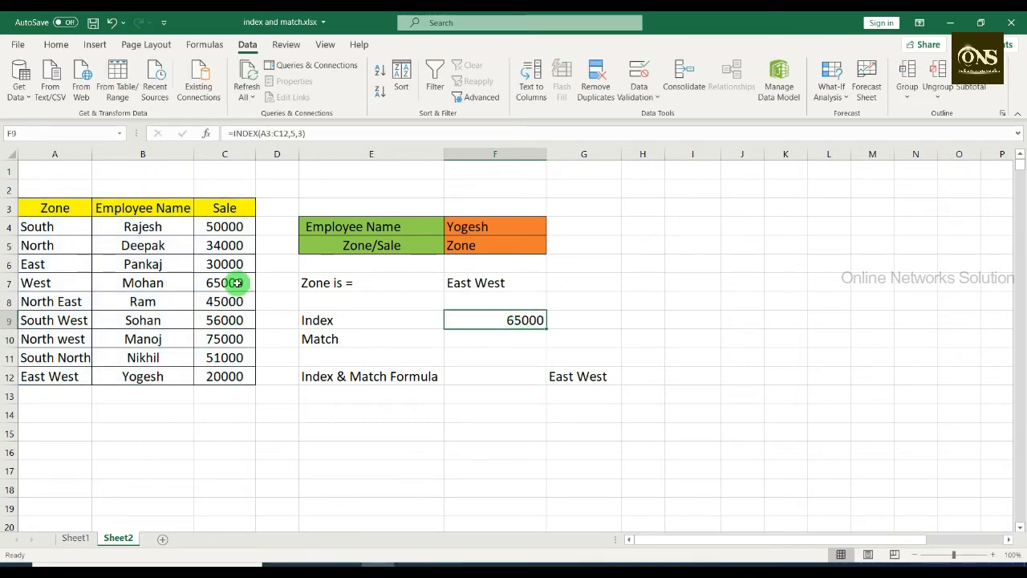
double_click(482, 320)
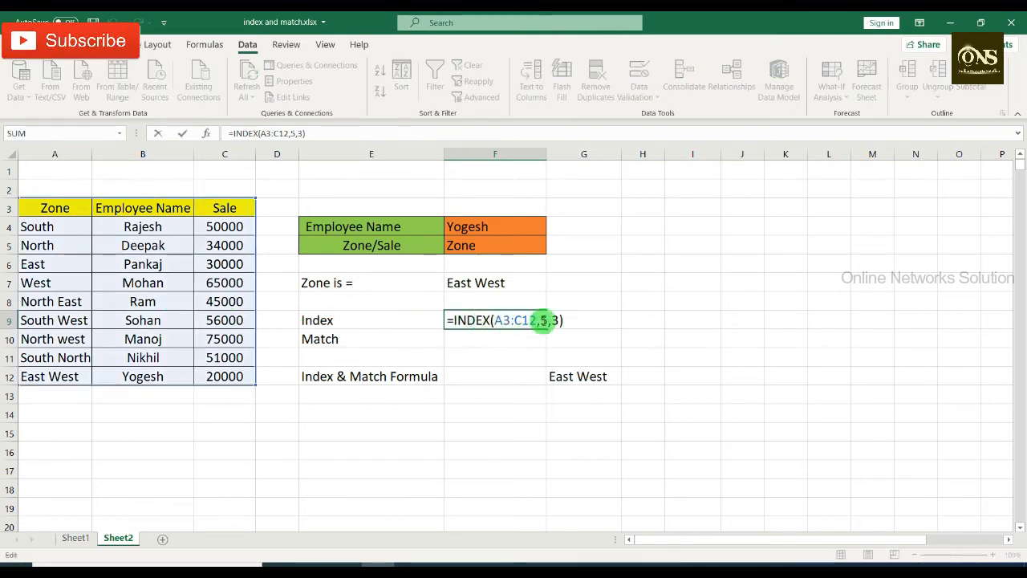
left_click(549, 320)
key("BackSpace")
type("6")
key("Return")
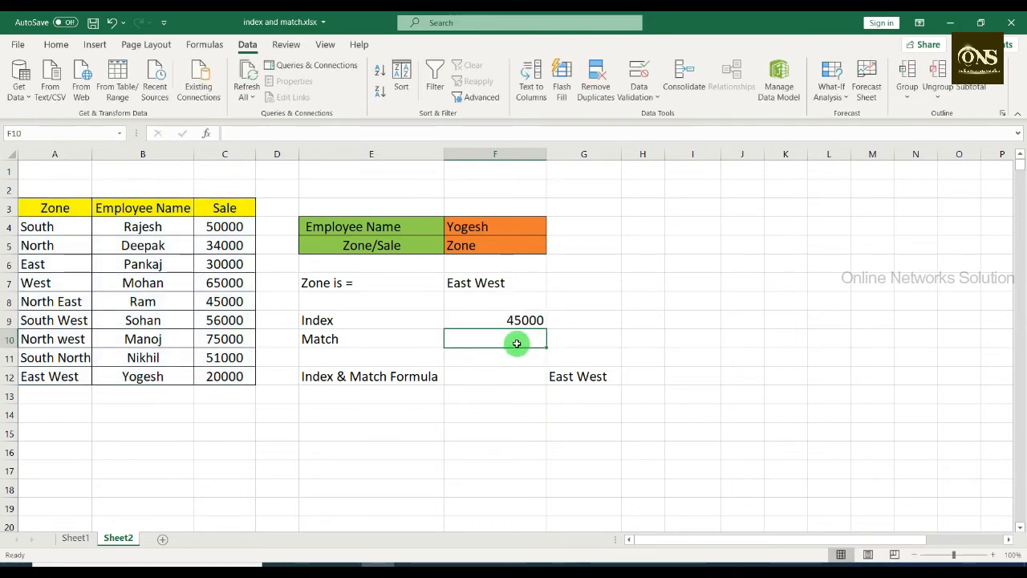
Step: Enter the formula =MATCH(F4,B3:B12,0) in cell F10 beside the Match label
type("=")
key("BackSpace")
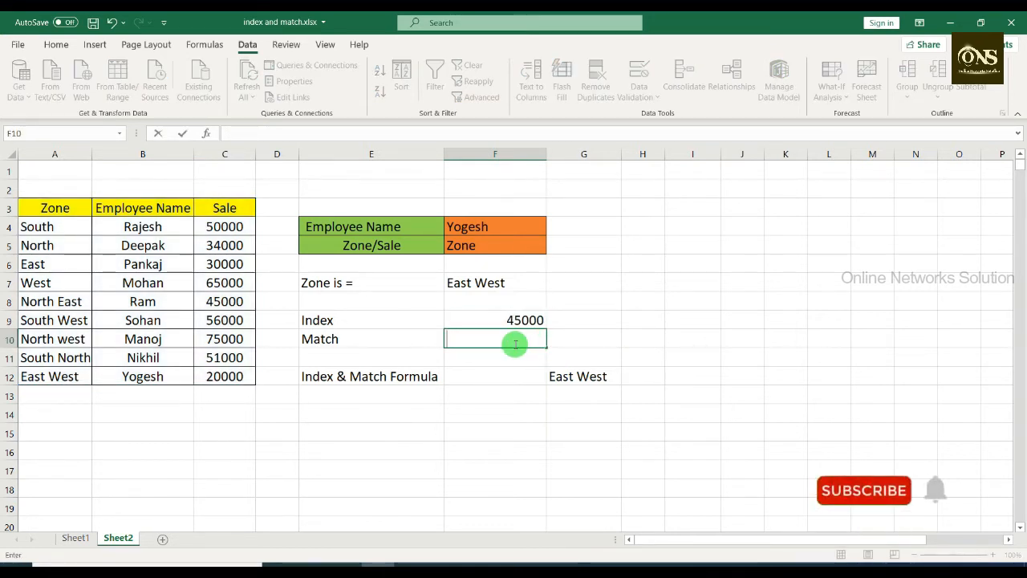
type("=")
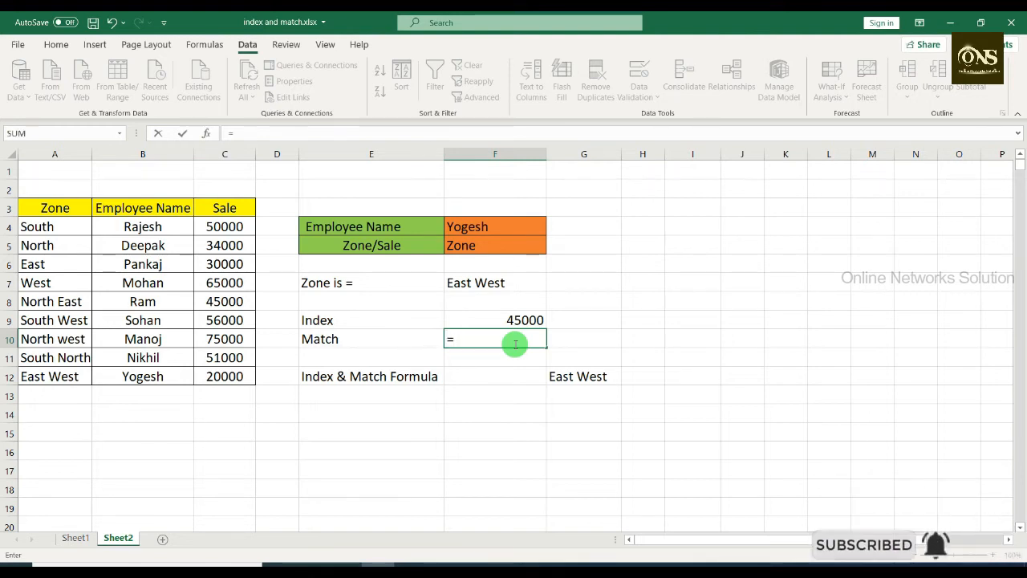
type("match")
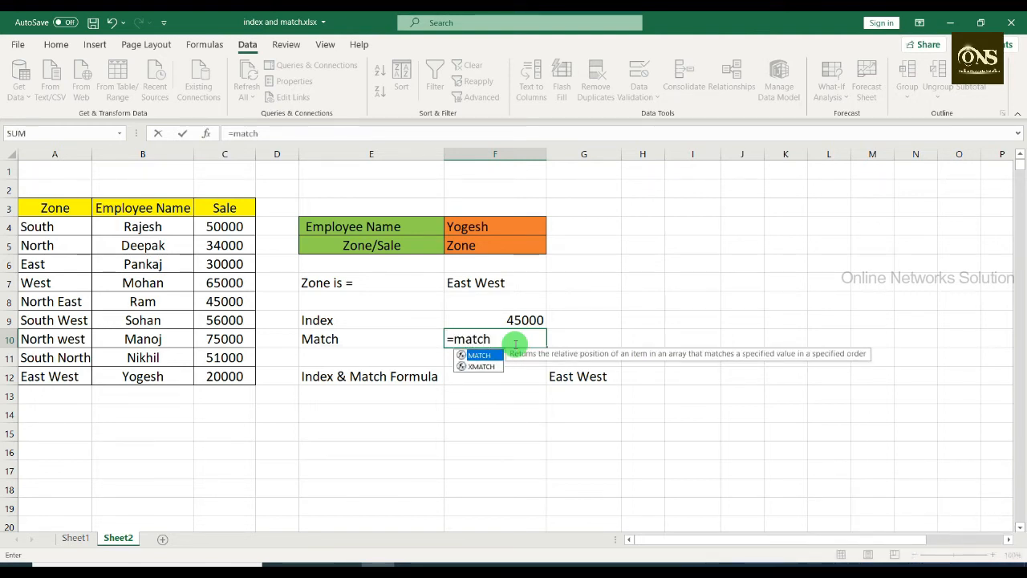
type("(")
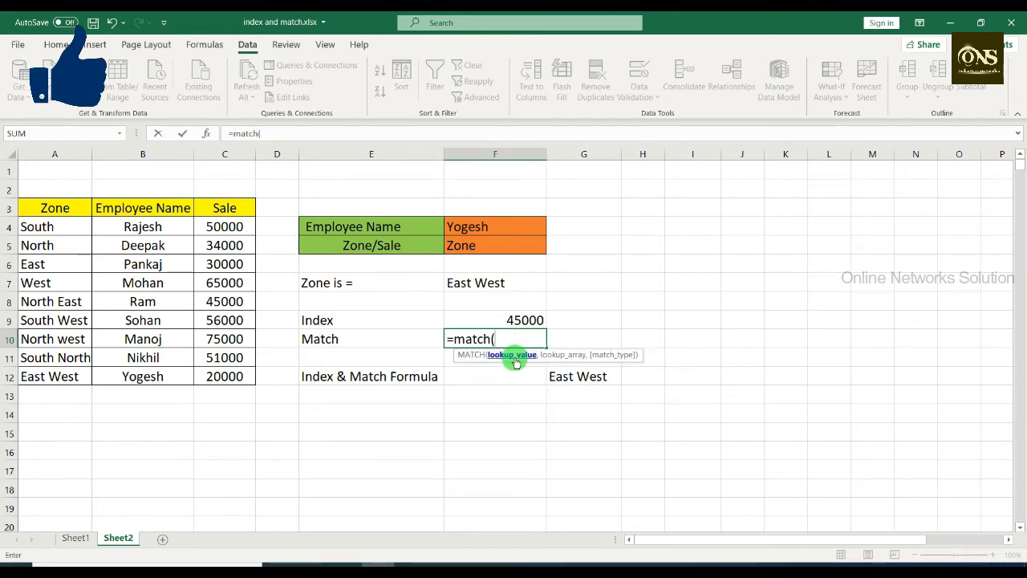
left_click(479, 227)
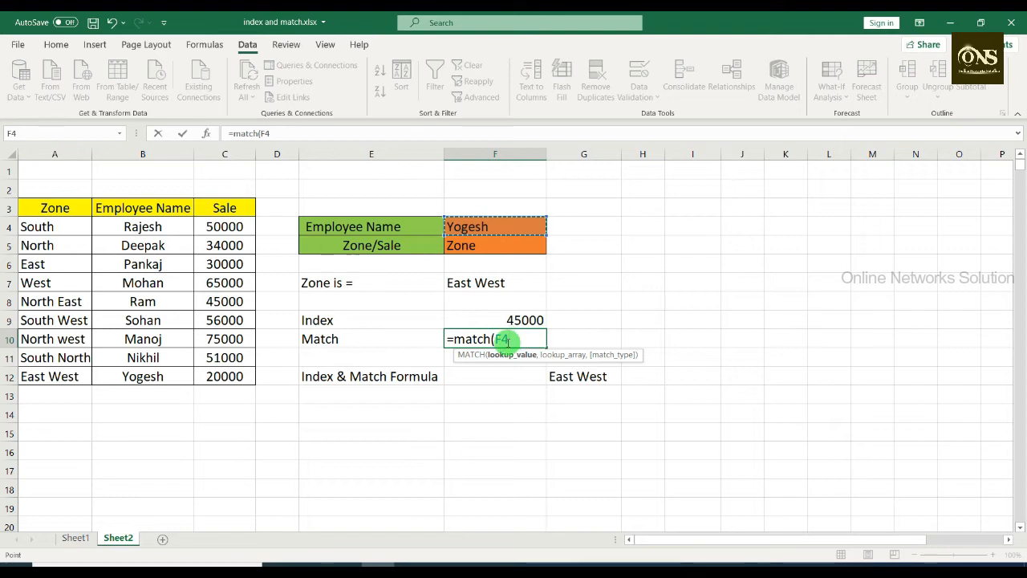
type(",")
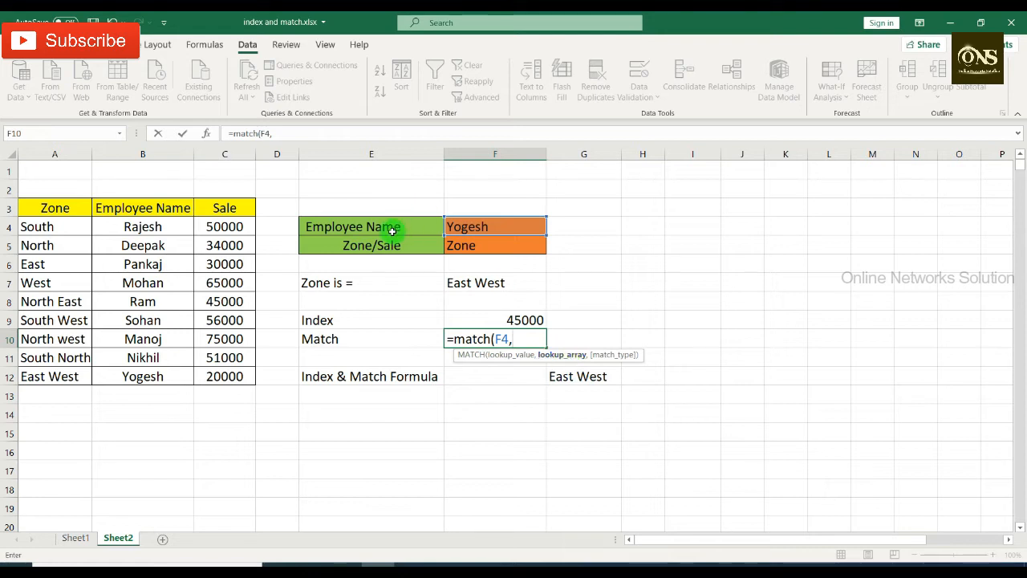
left_click_drag(168, 209, 168, 378)
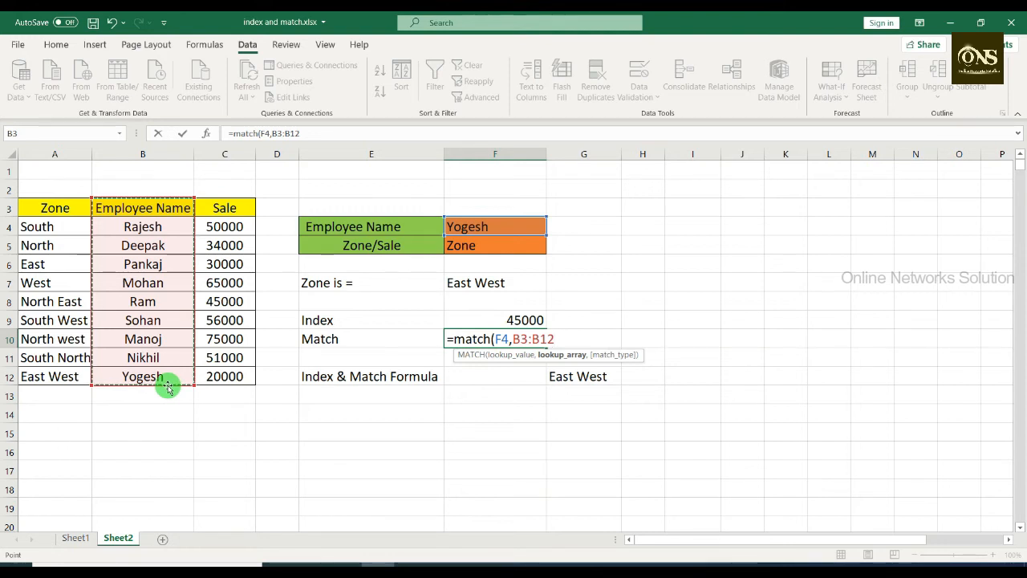
type(",0")
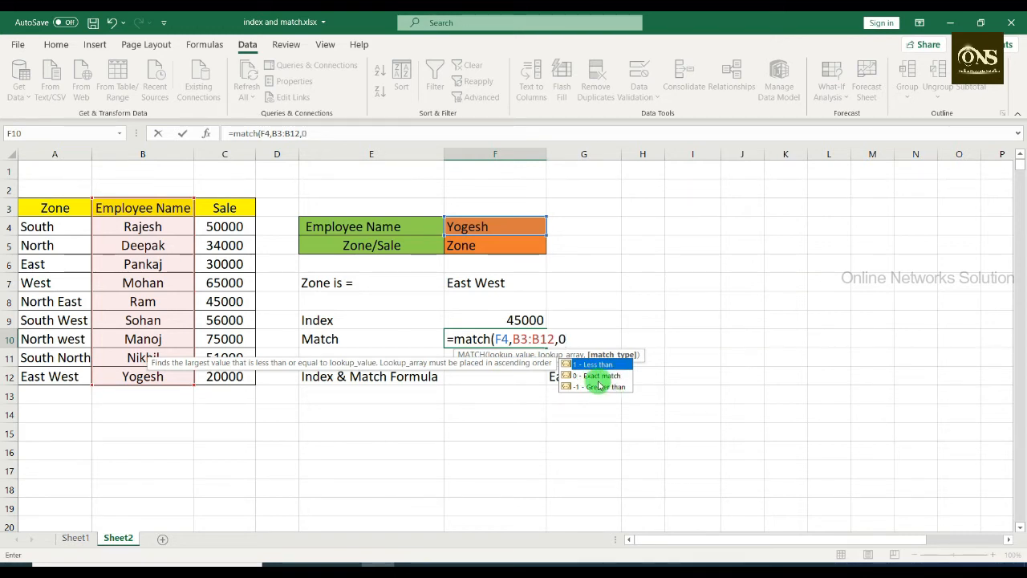
type(")")
key("Return")
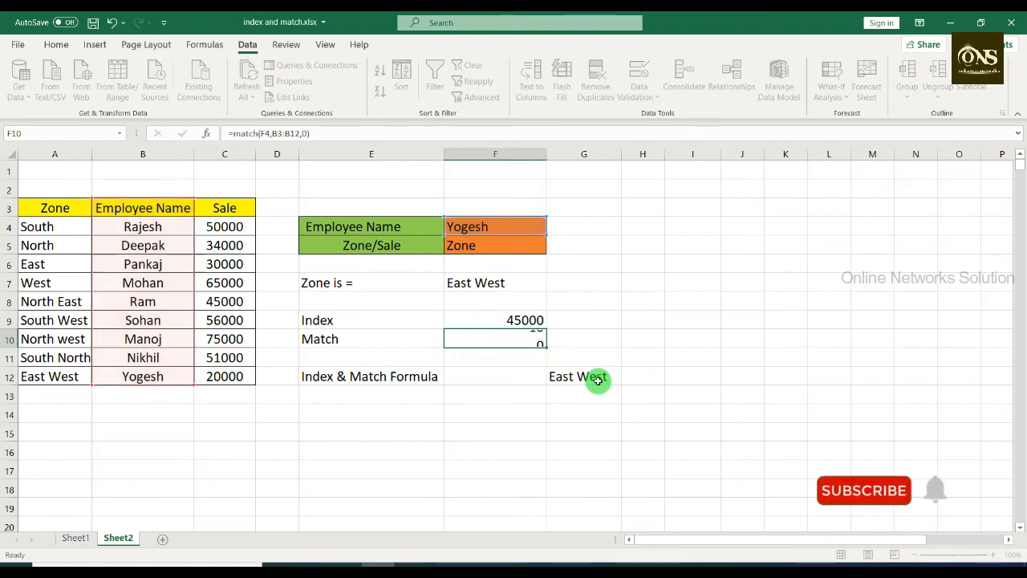
left_click(523, 338)
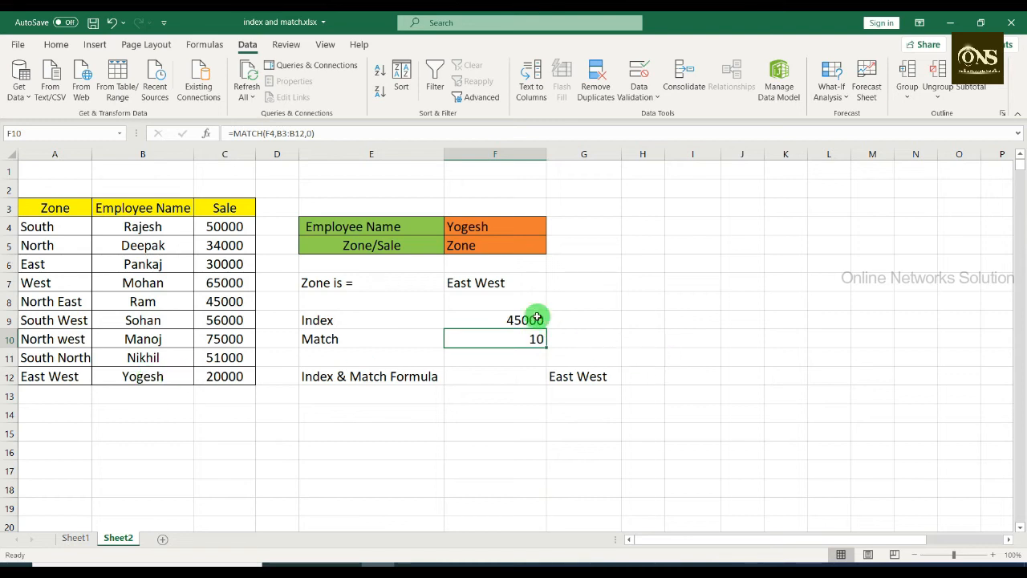
Step: Choose the employee from table row 7 in F4 and check the MATCH result in F10
left_click(523, 228)
left_click(552, 230)
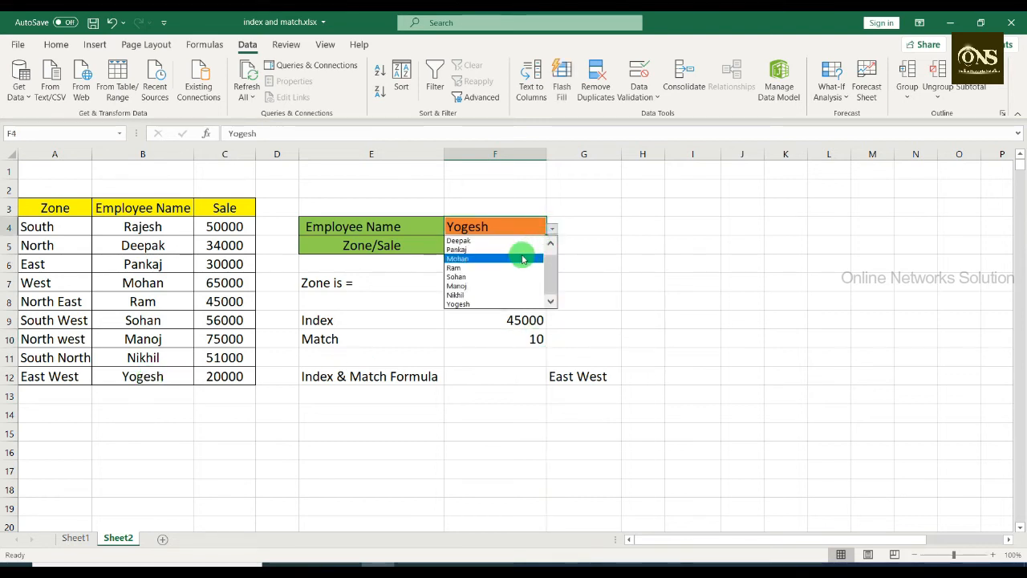
left_click(528, 260)
left_click(534, 341)
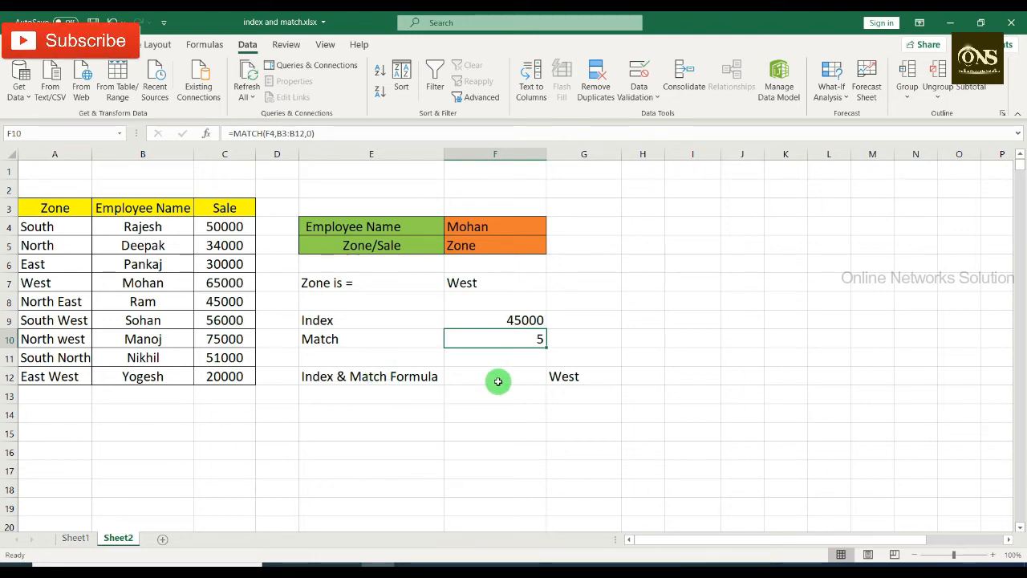
Step: Review the combined INDEX and MATCH formula in G12, and clear the result formula from F7
left_click(578, 375)
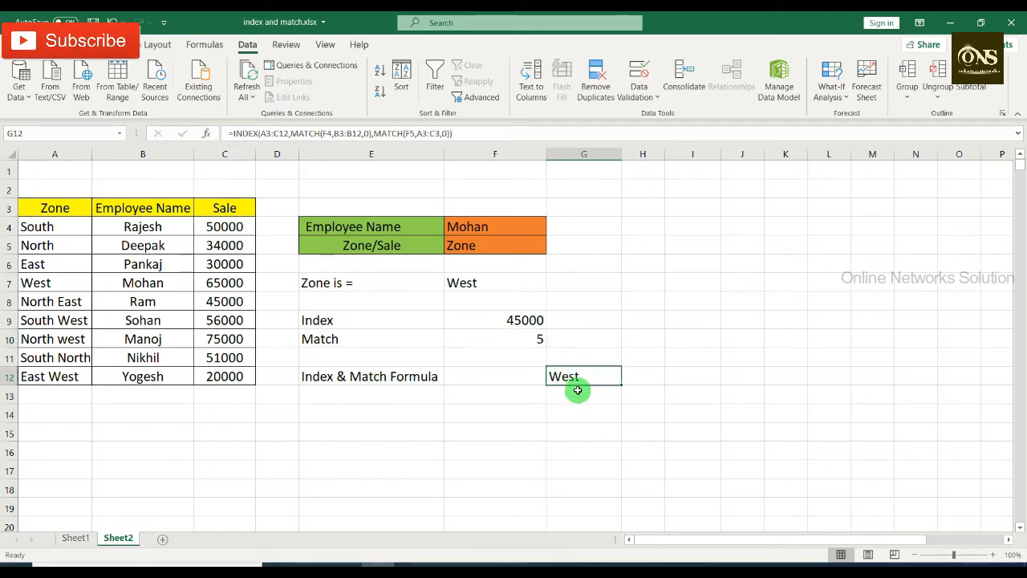
left_click(475, 287)
key("Delete")
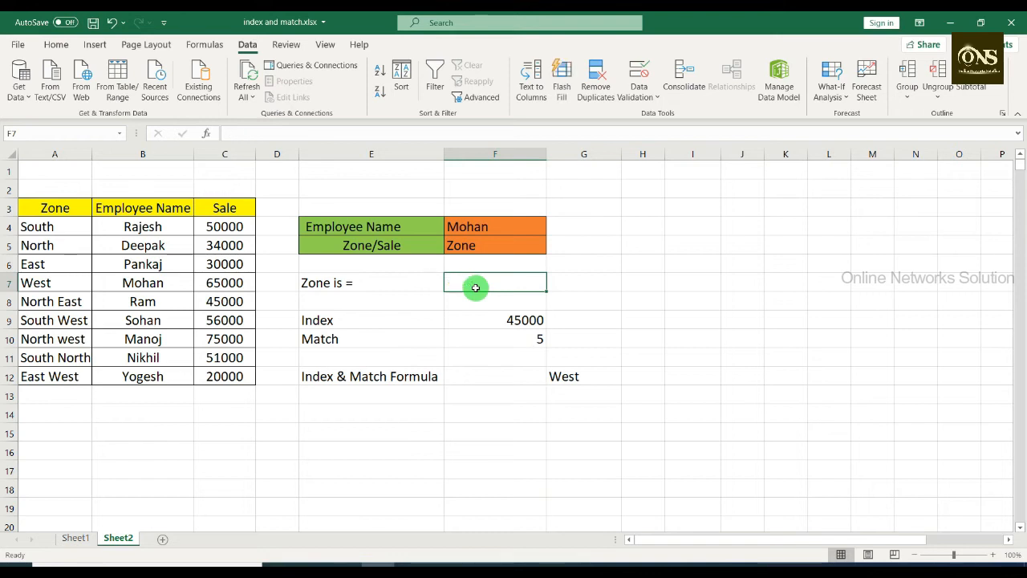
Step: Inspect the label formula in E7 and set the Zone/Sale selection in F5 to Sale
left_click(387, 286)
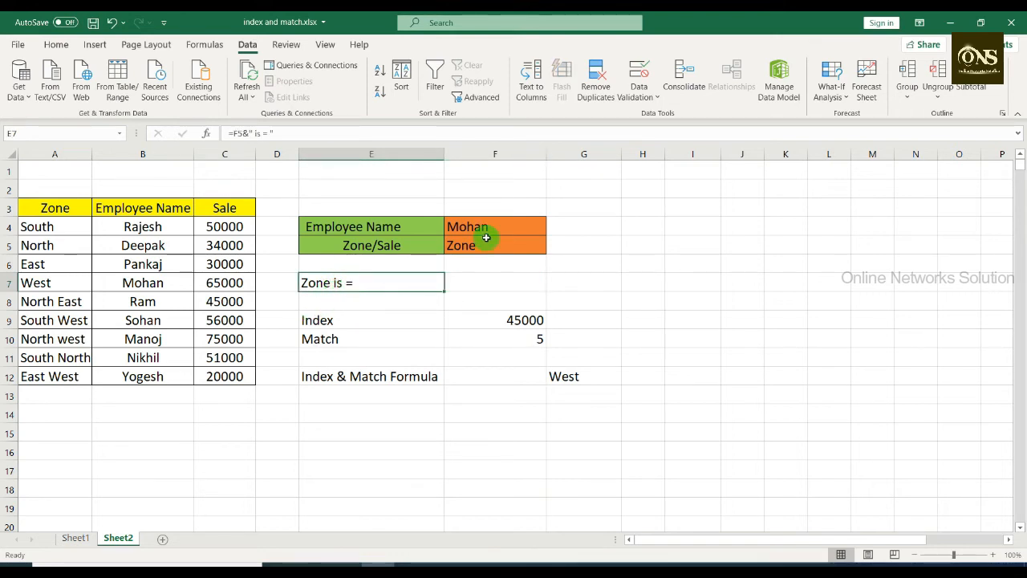
left_click(514, 244)
left_click(552, 247)
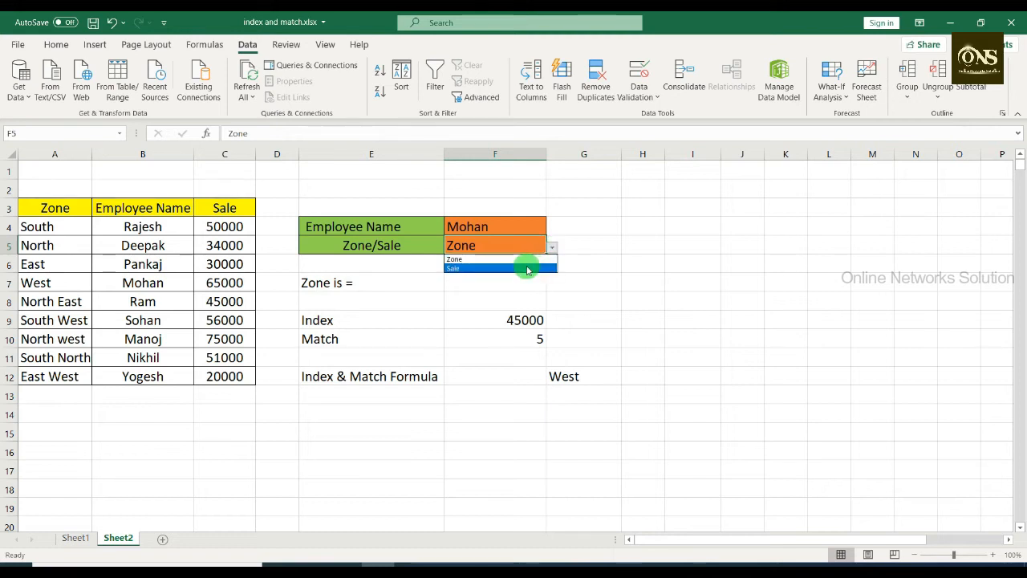
left_click(531, 268)
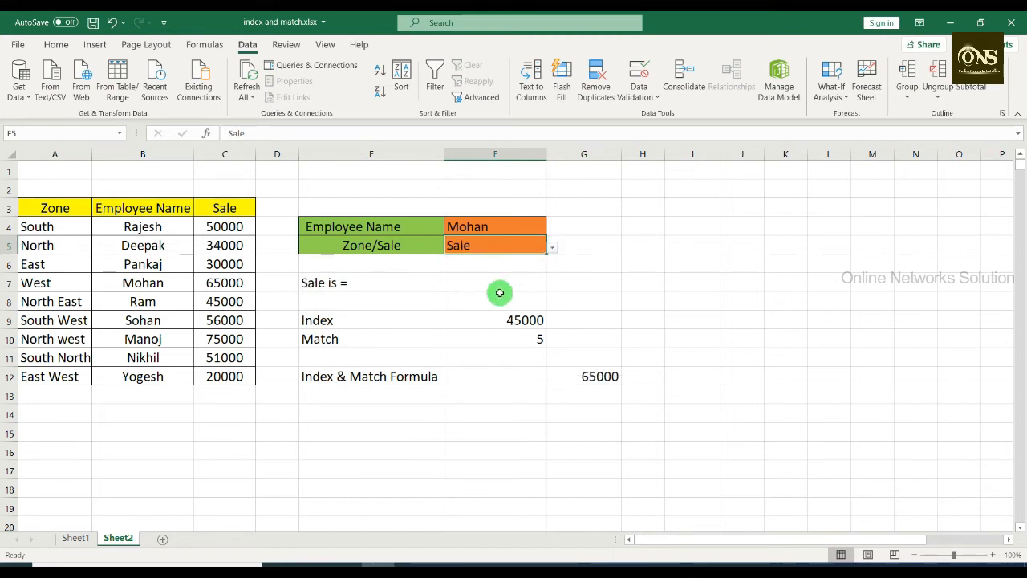
Step: Re-enter the label formula =F5&" is = " in cell E7
left_click(355, 283)
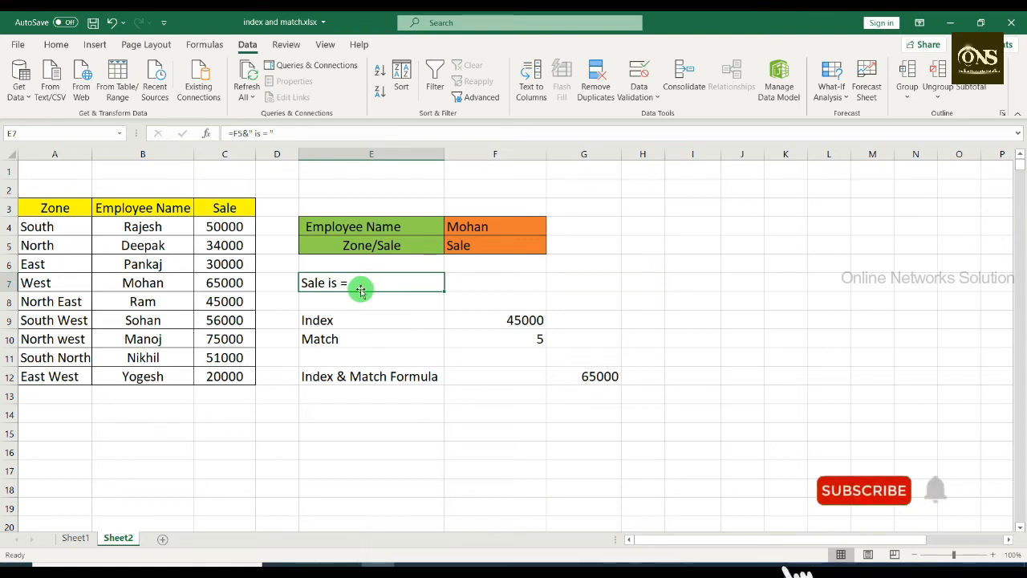
key("BackSpace")
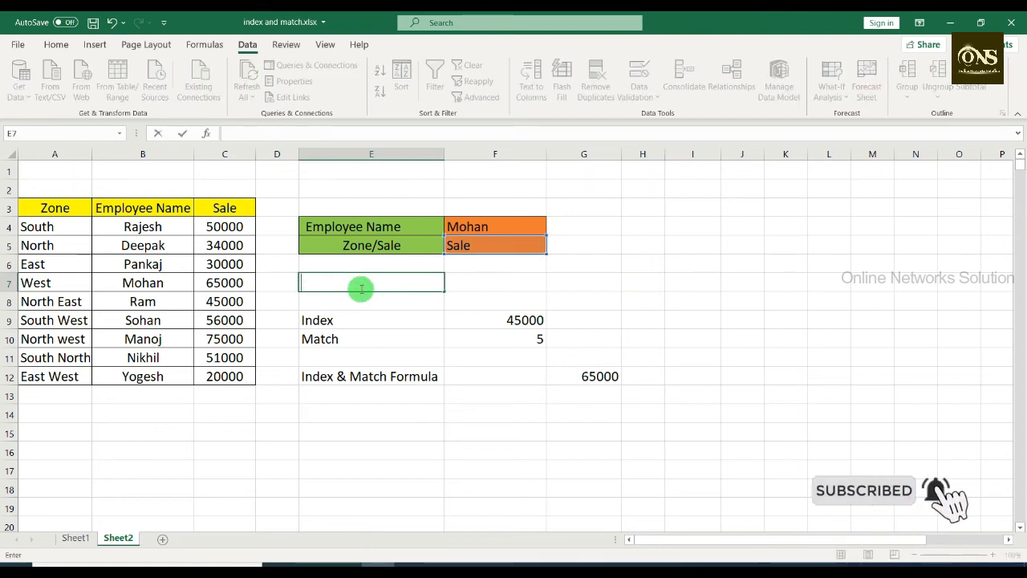
type("=")
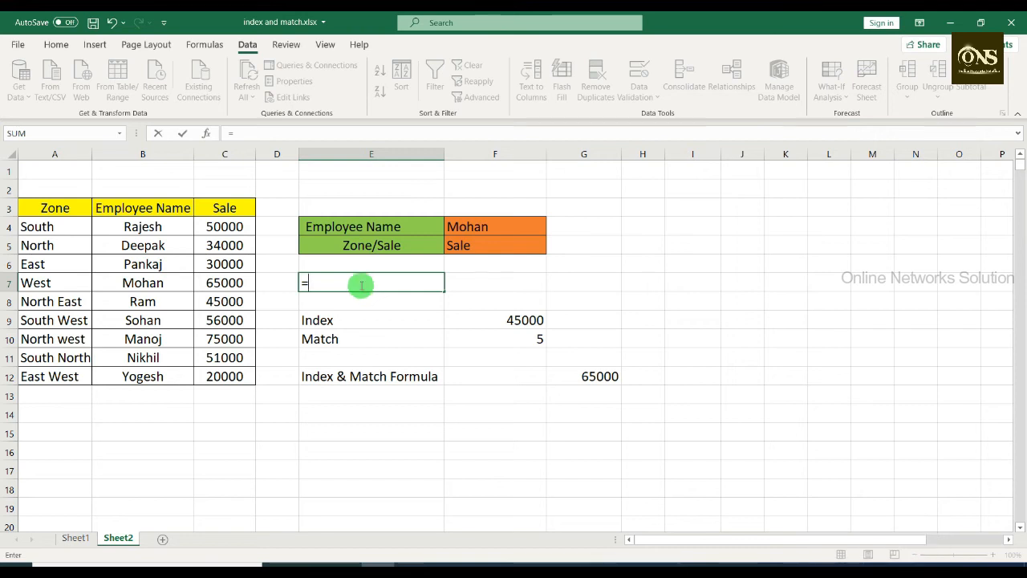
left_click(466, 244)
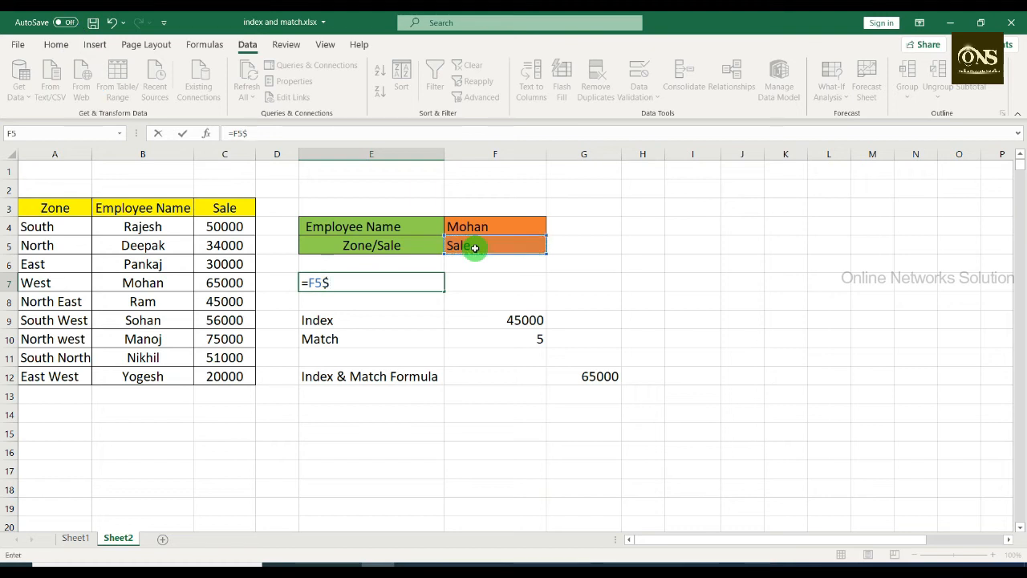
key("BackSpace")
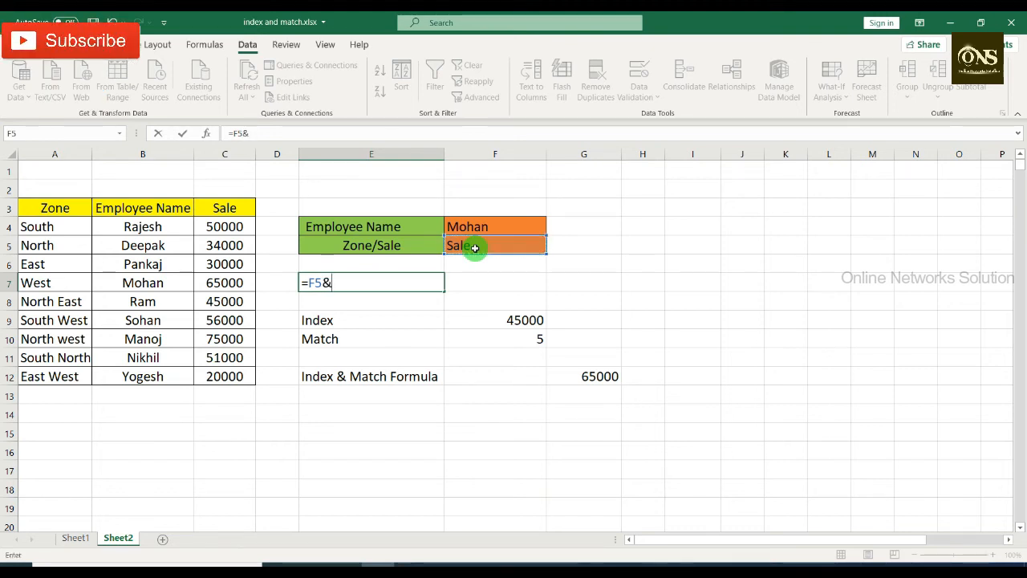
type("&\" ")
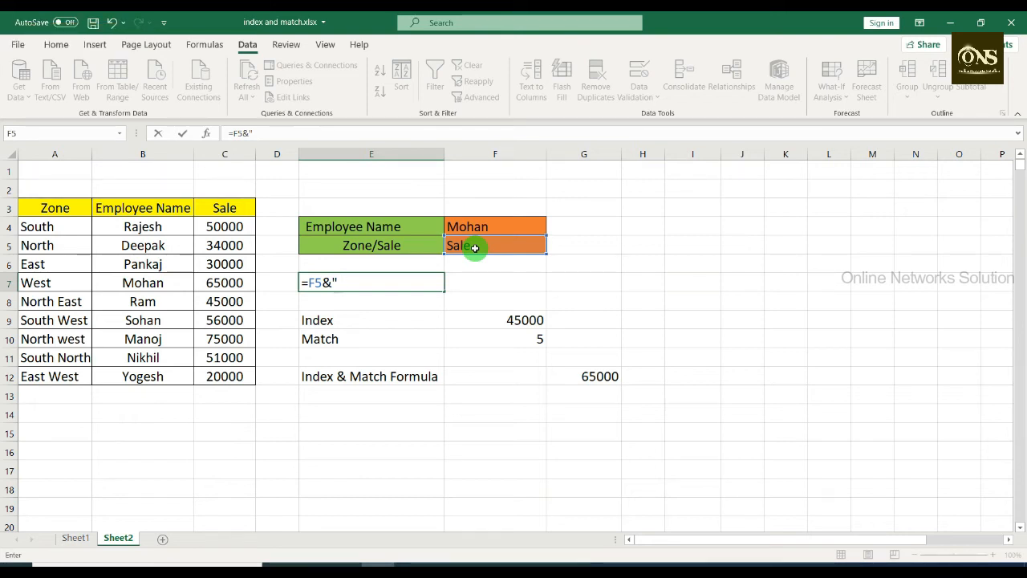
type("is = \"")
key("Return")
left_click(341, 282)
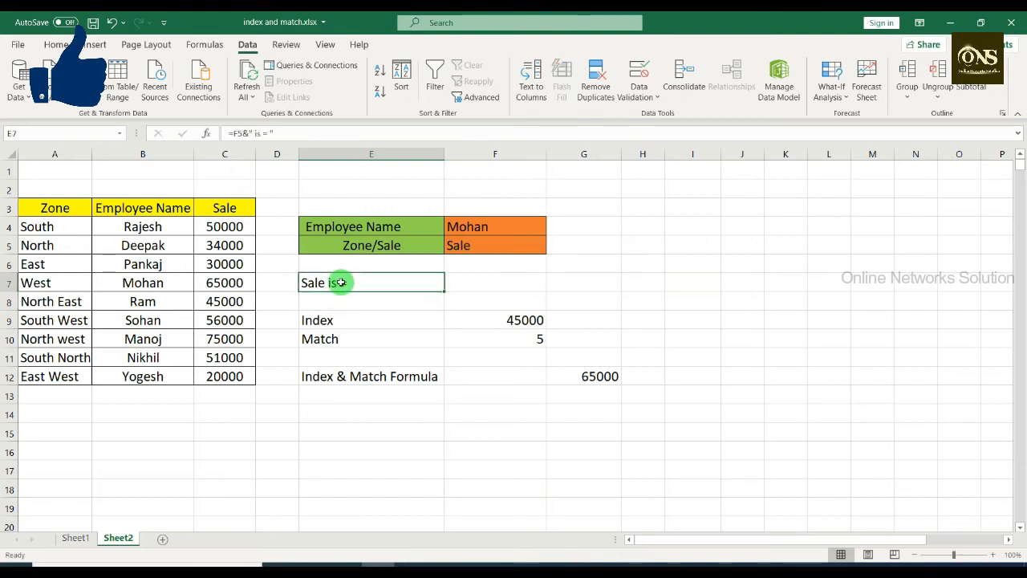
Step: Switch the Zone/Sale selection in F5 to Zone and back to Sale to test the label in E7
left_click(527, 249)
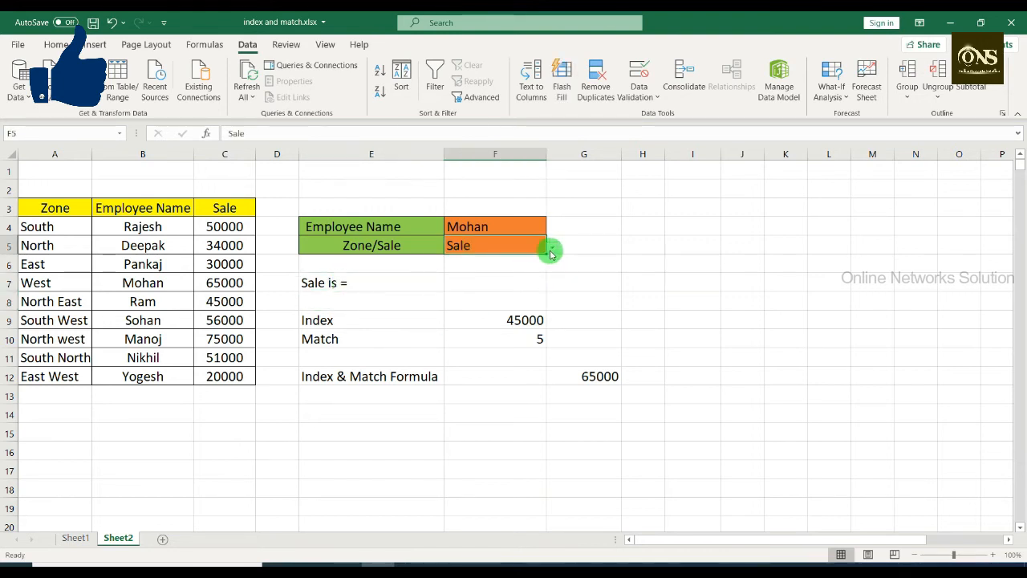
left_click(552, 249)
left_click(518, 257)
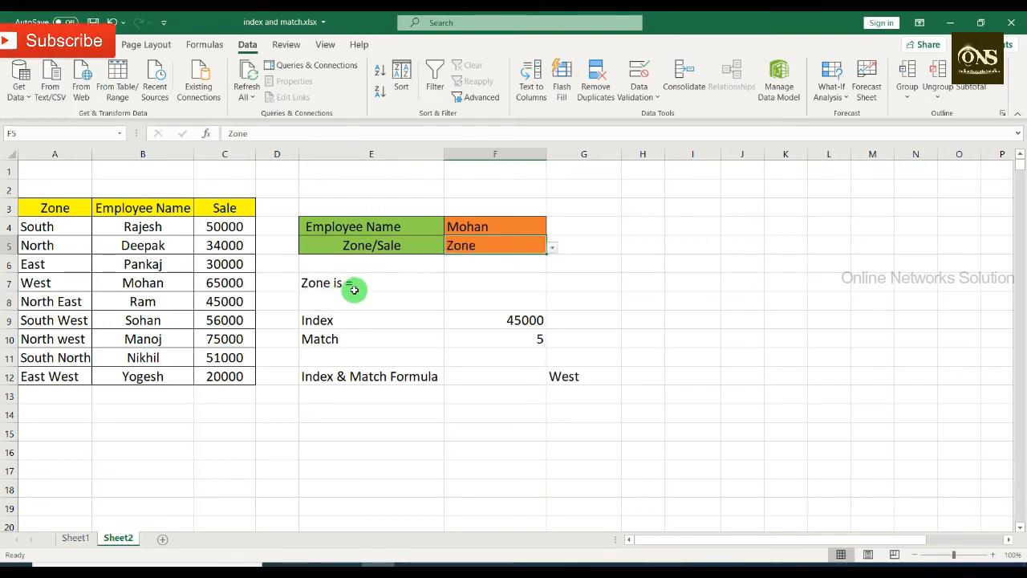
left_click(551, 249)
left_click(530, 267)
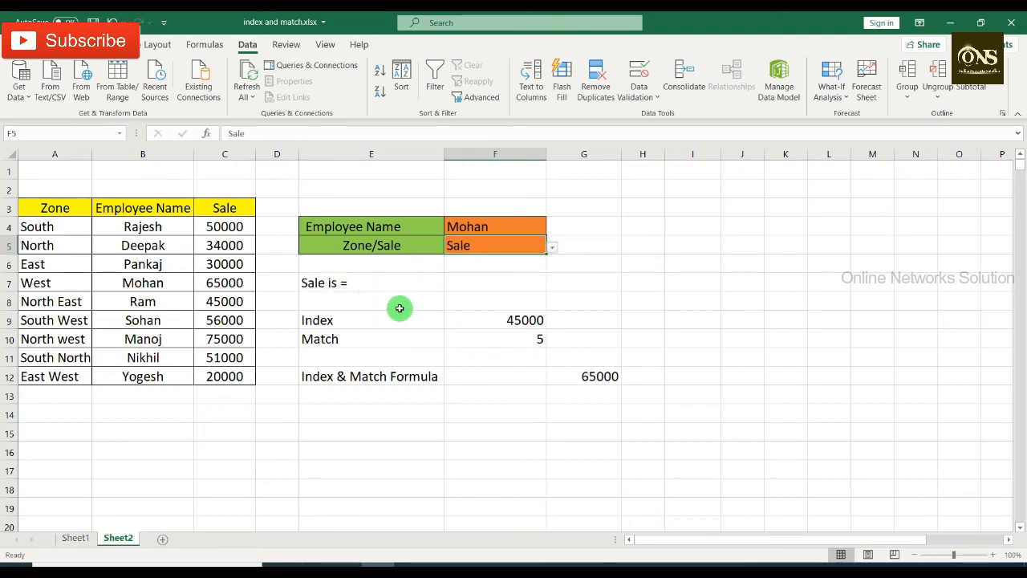
Step: Start an INDEX formula in F7 with the whole table A3:C12 as its array
left_click(481, 281)
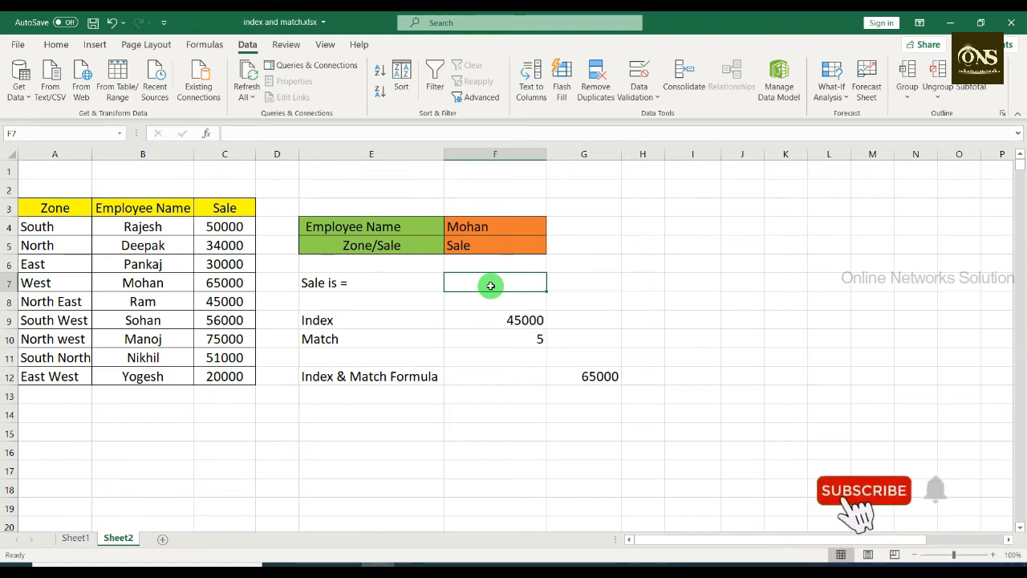
type("=")
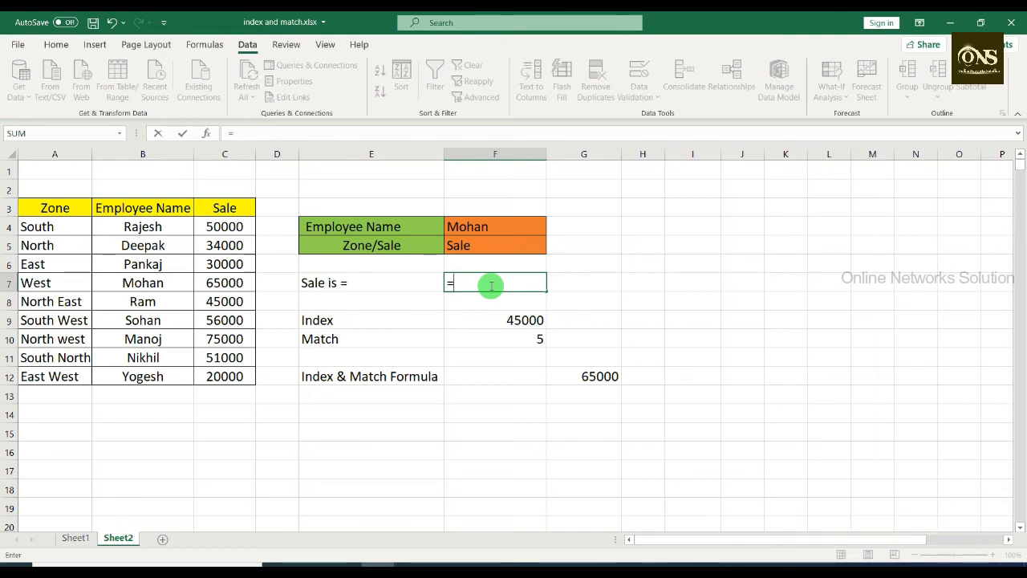
type("index")
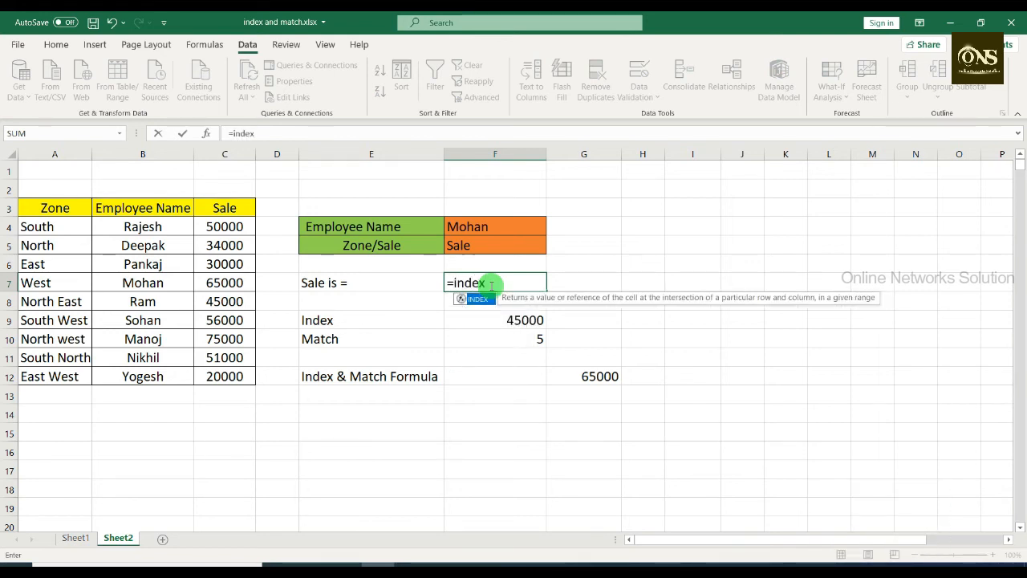
type("(")
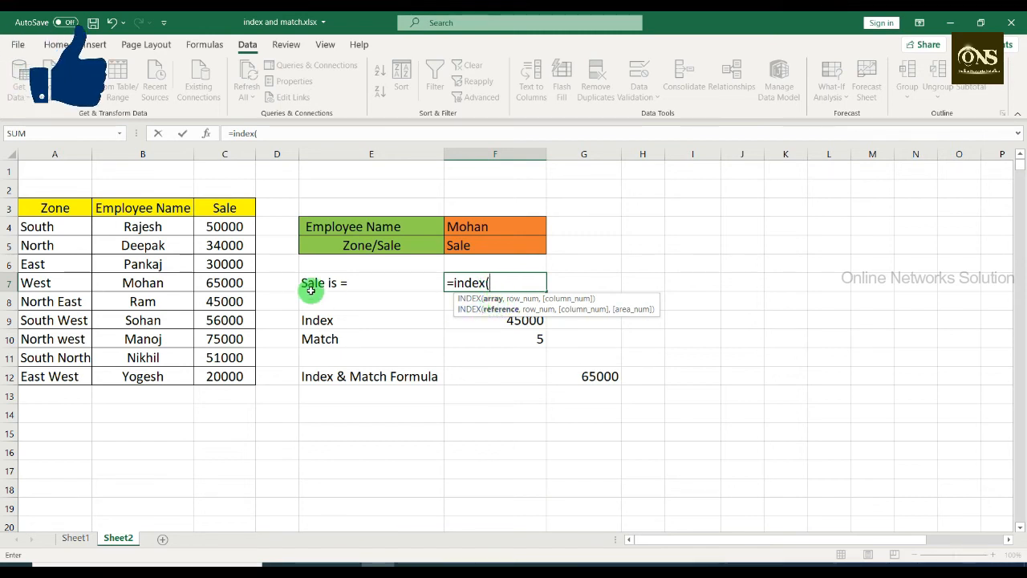
left_click_drag(50, 210, 220, 371)
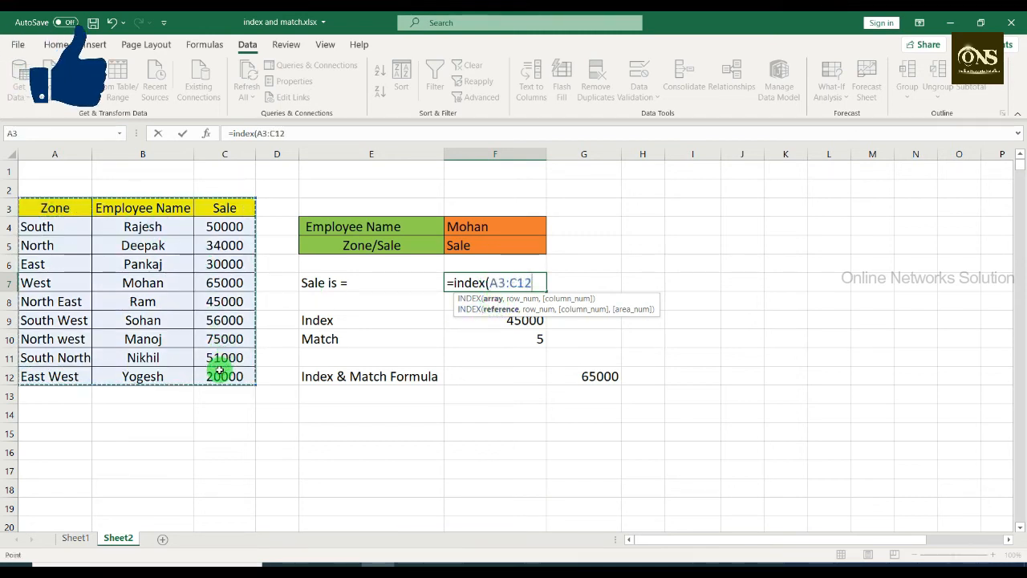
type(",")
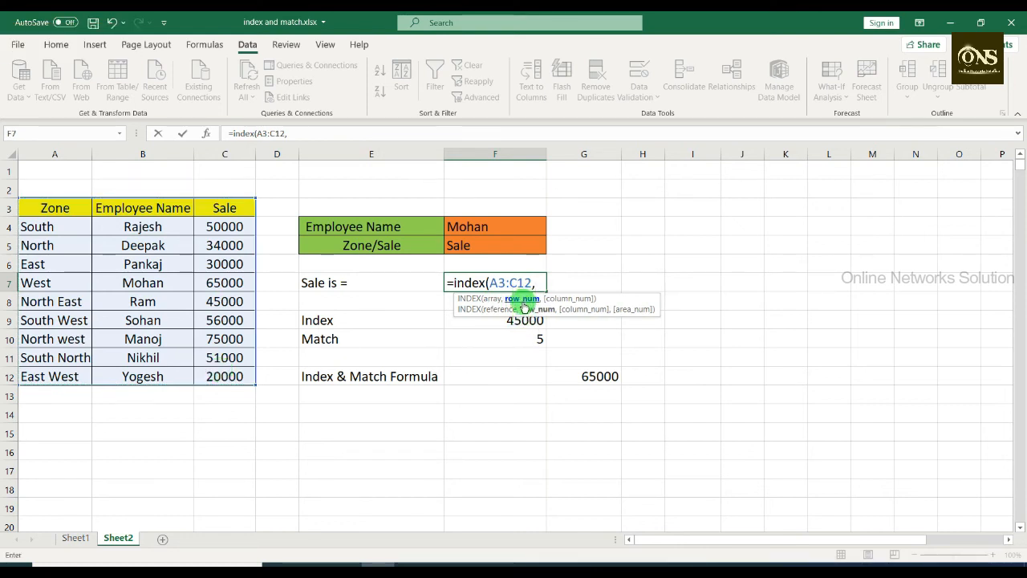
Step: Add an exact-match MATCH(F4,B3:B12,0) as the row number argument of the INDEX formula in F7
type("matc")
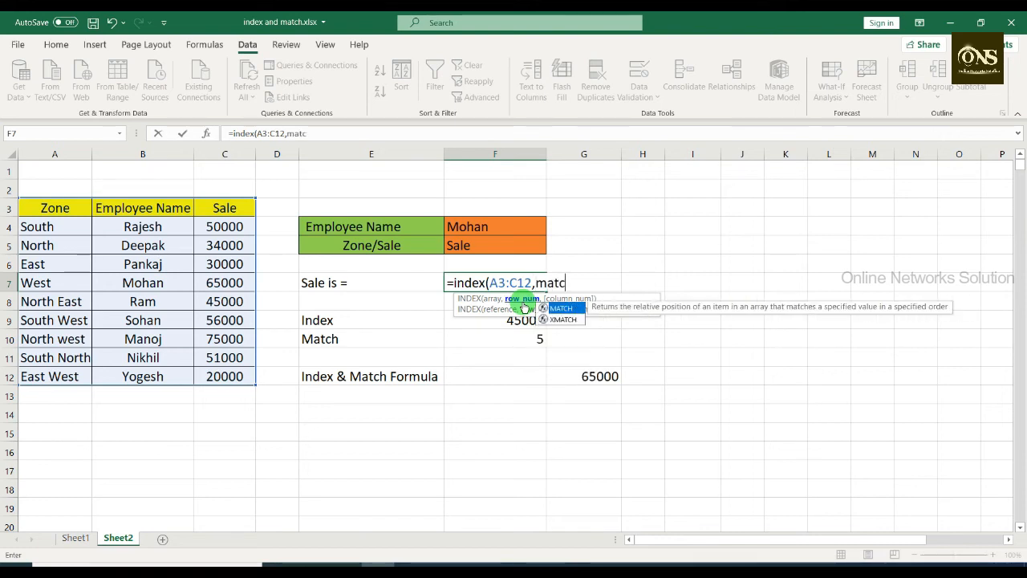
type("h(")
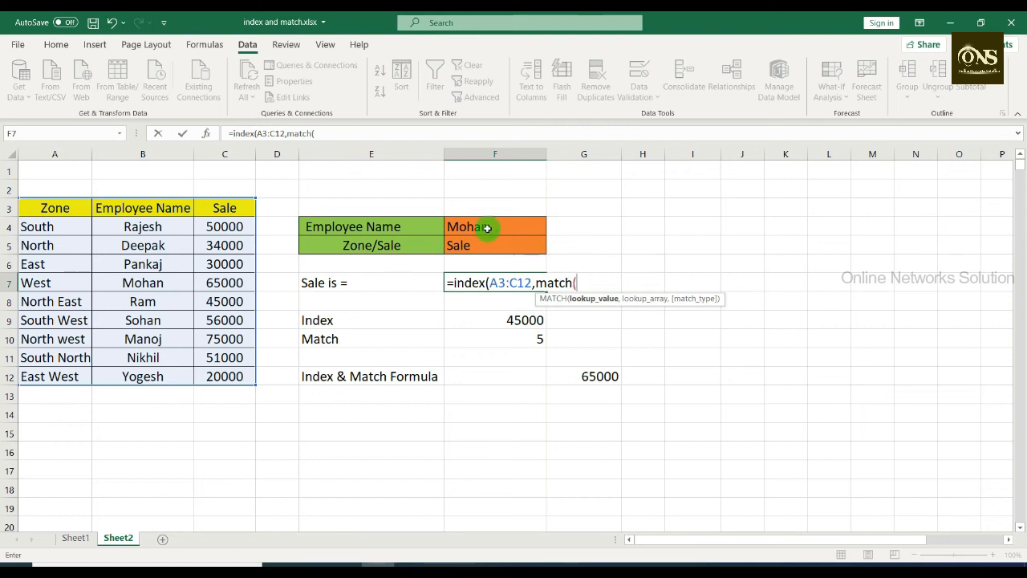
left_click(532, 227)
type(",")
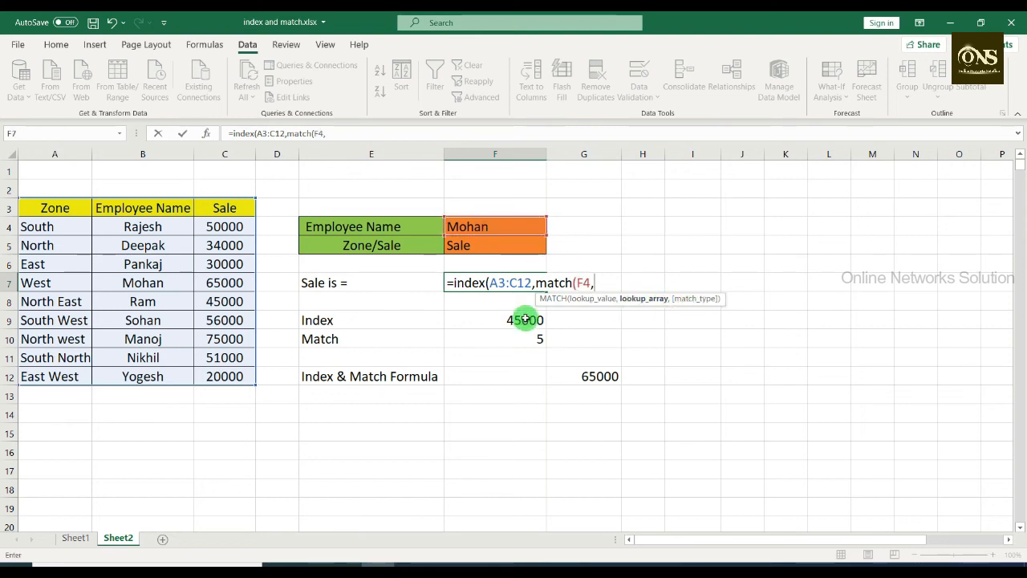
left_click_drag(164, 209, 144, 376)
type(",")
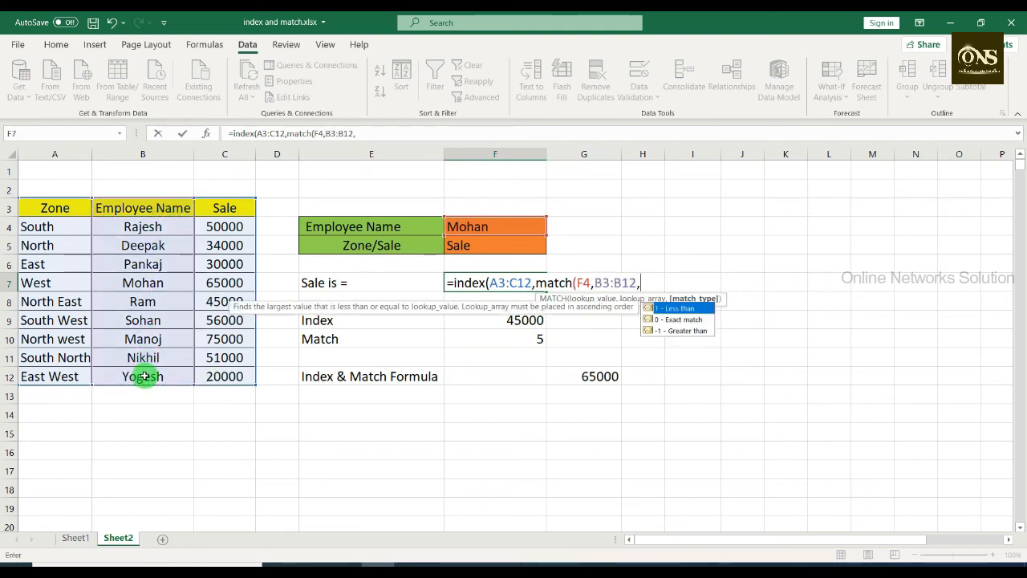
type("0)")
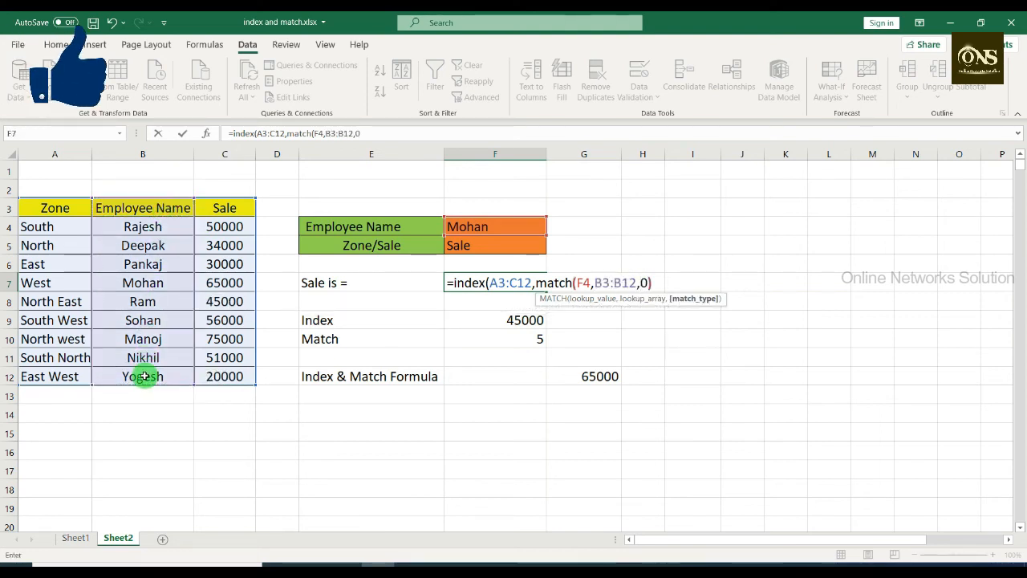
type(",")
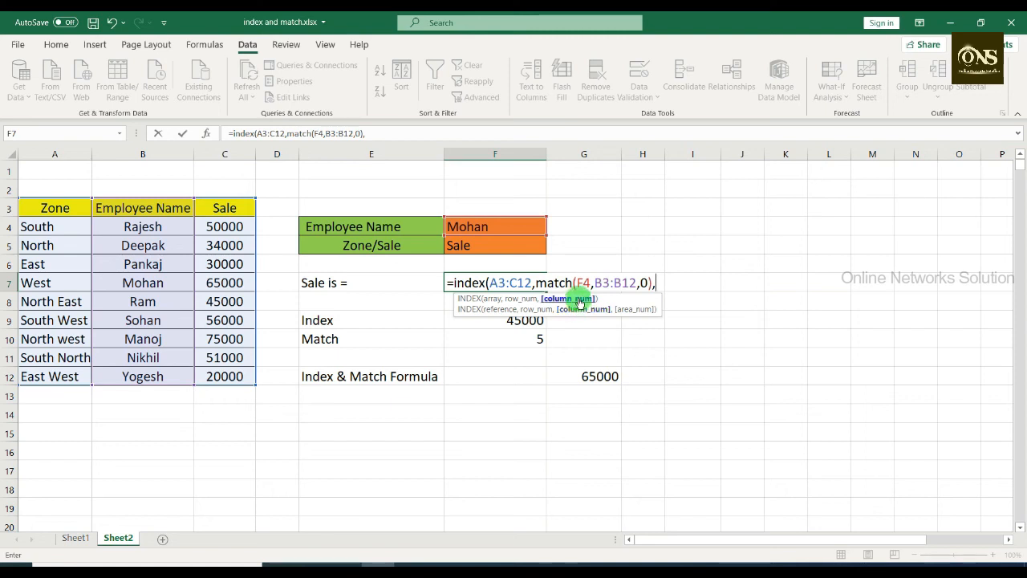
type("matc")
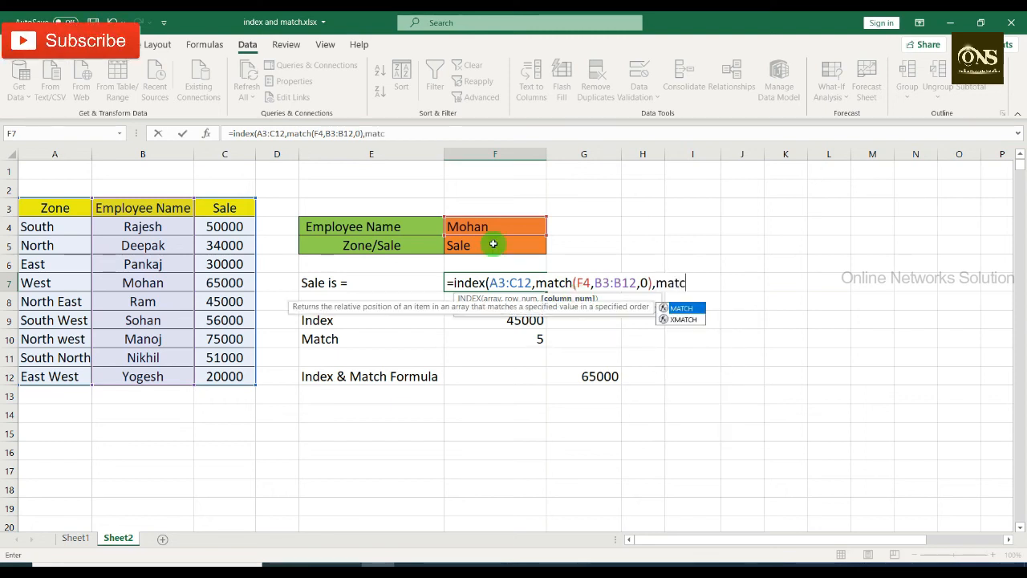
type("h(")
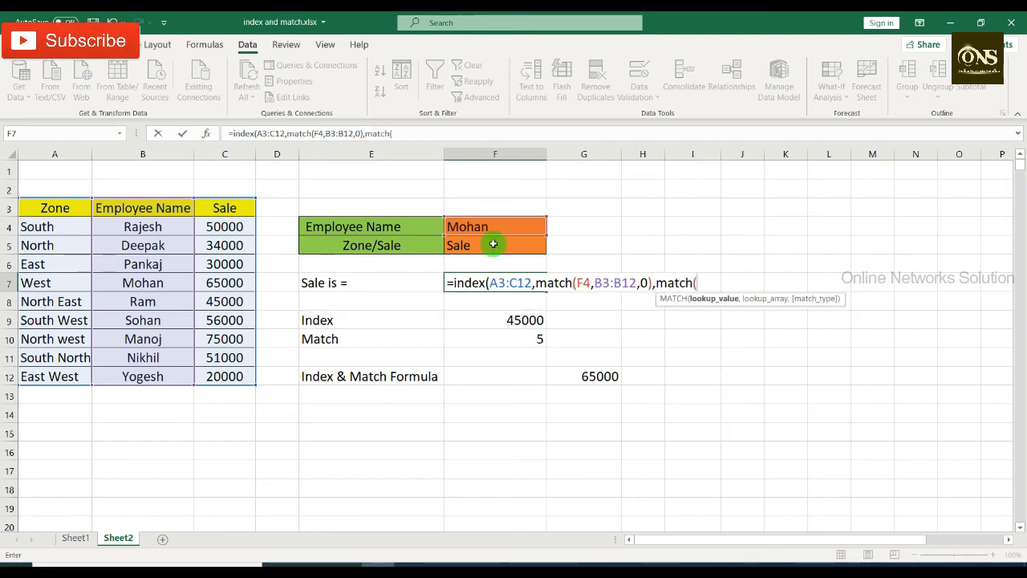
Step: Add MATCH(F5,A3:C3,0) as the column number argument, enter the formula in F7, and review it
left_click(487, 246)
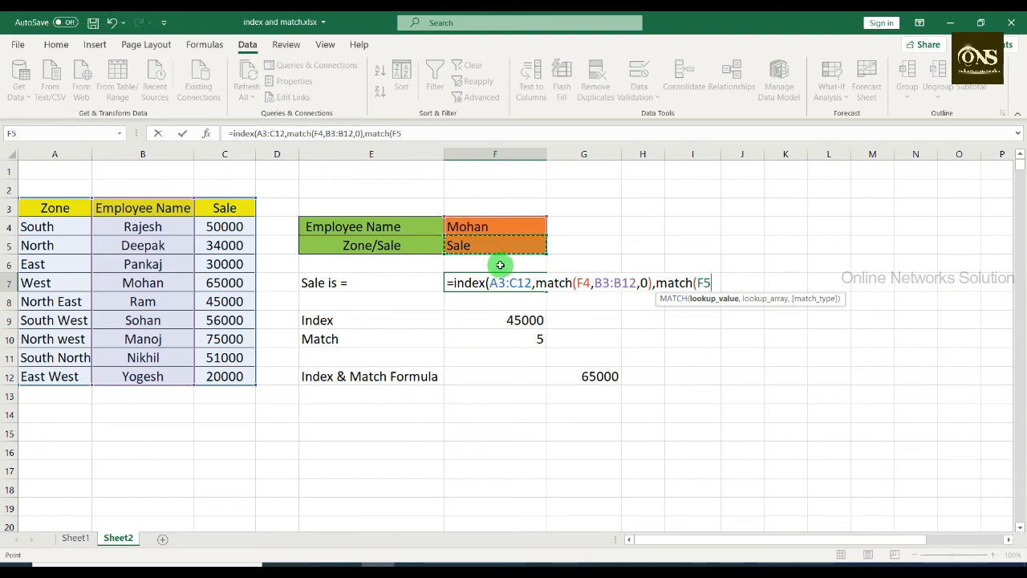
type(",")
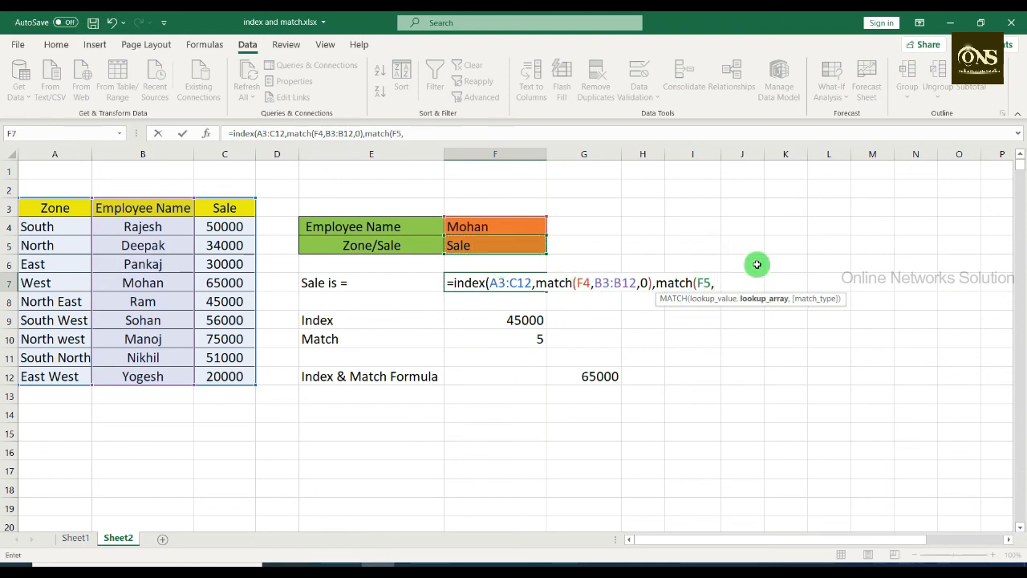
left_click_drag(40, 209, 232, 210)
type(",0")
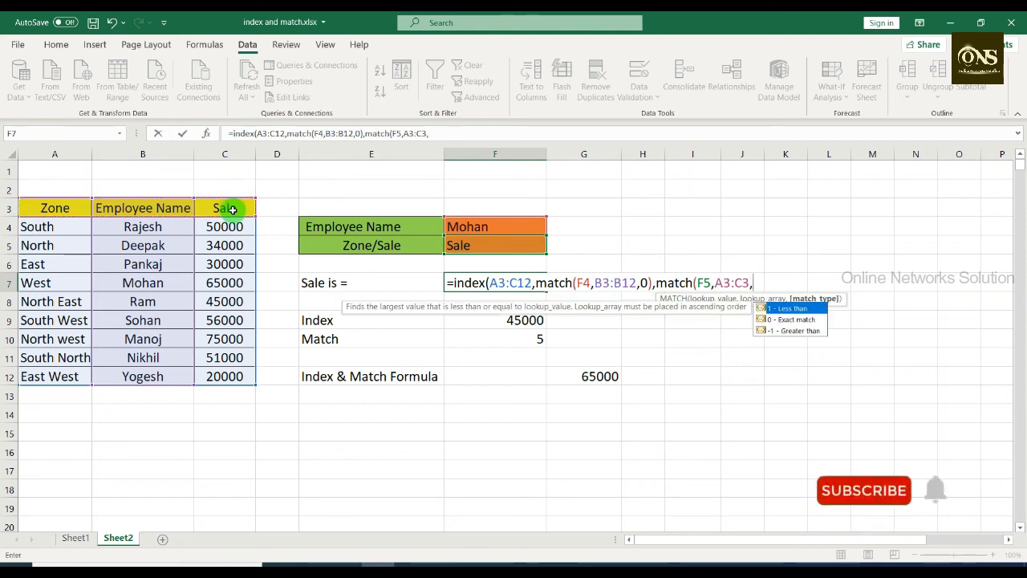
type(")")
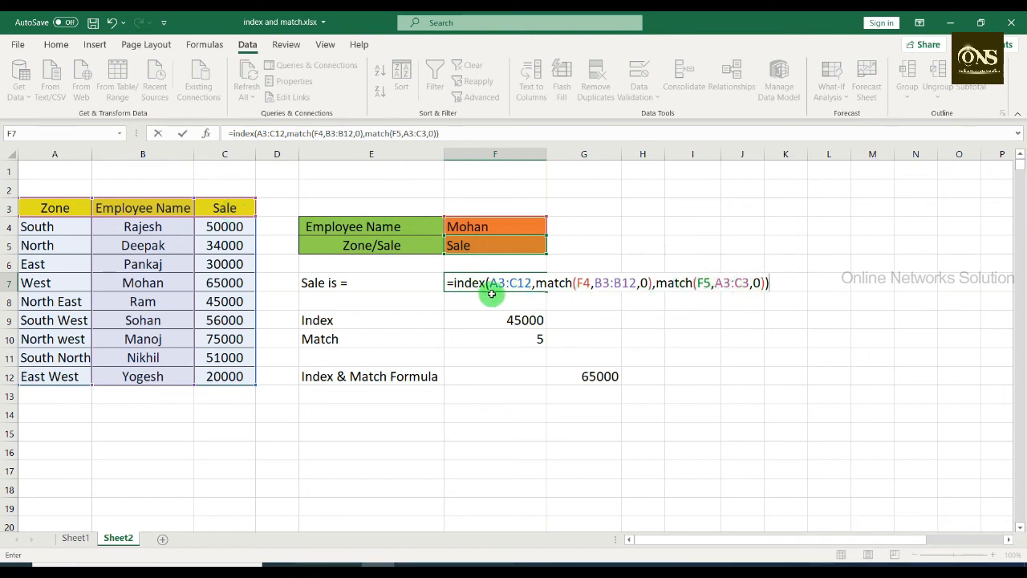
key("Return")
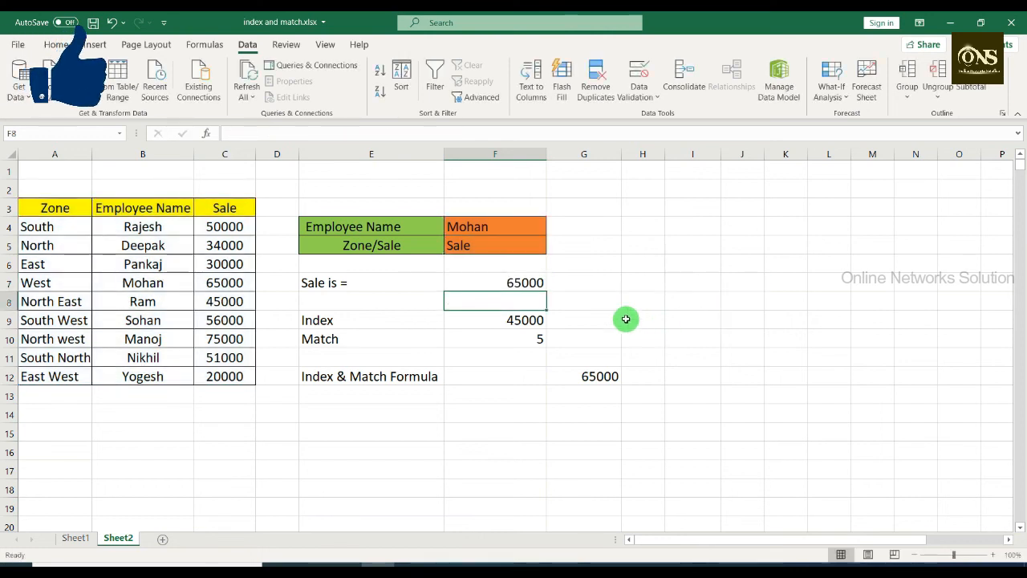
left_click(528, 283)
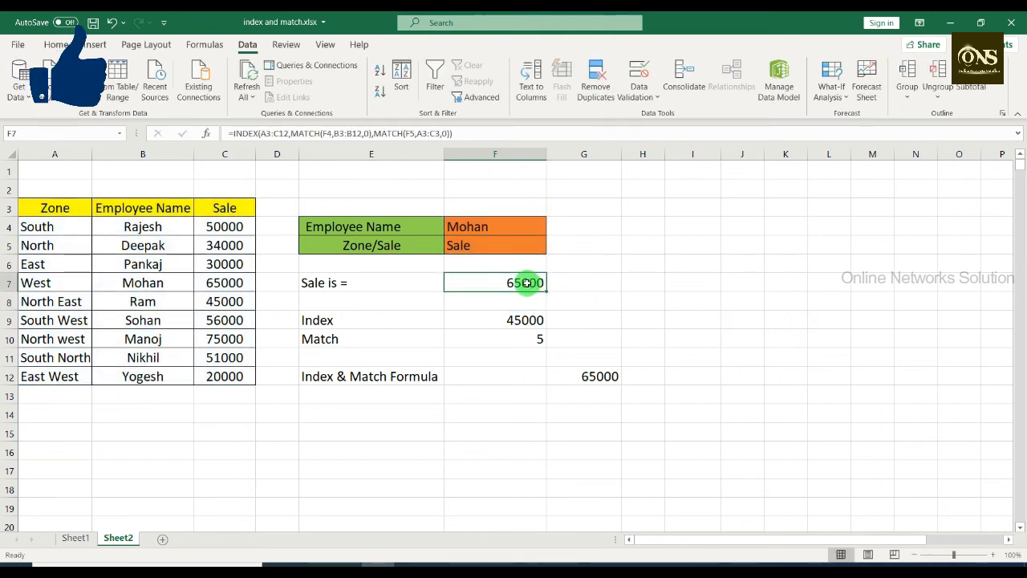
Step: Set the Zone/Sale selection in F5 to Zone and check the lookup result in F7
left_click(500, 247)
left_click(553, 248)
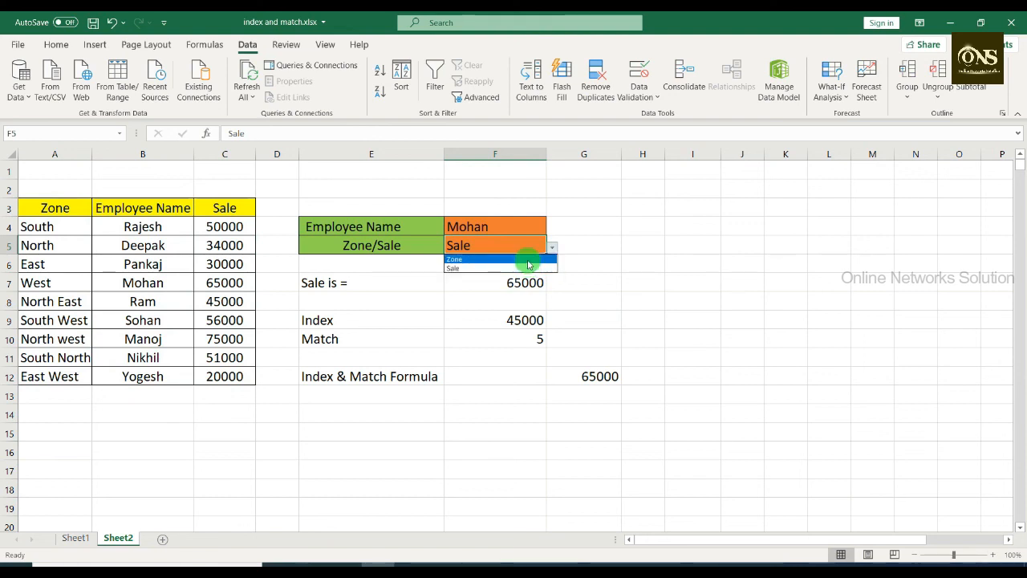
left_click(529, 260)
left_click(516, 289)
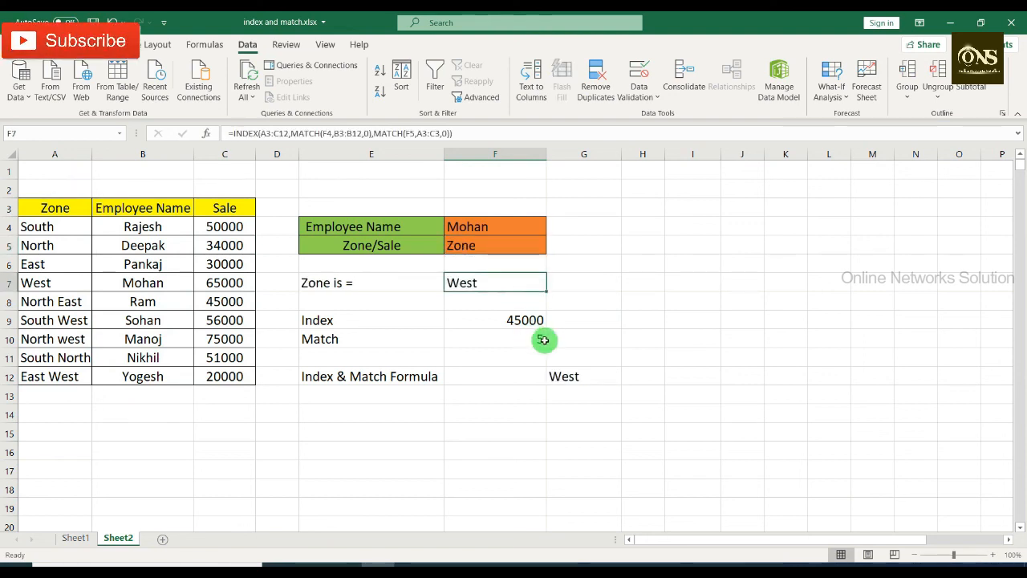
Step: Change the Employee Name selection in F4 to the employee listed in row 5
left_click(530, 221)
left_click(552, 229)
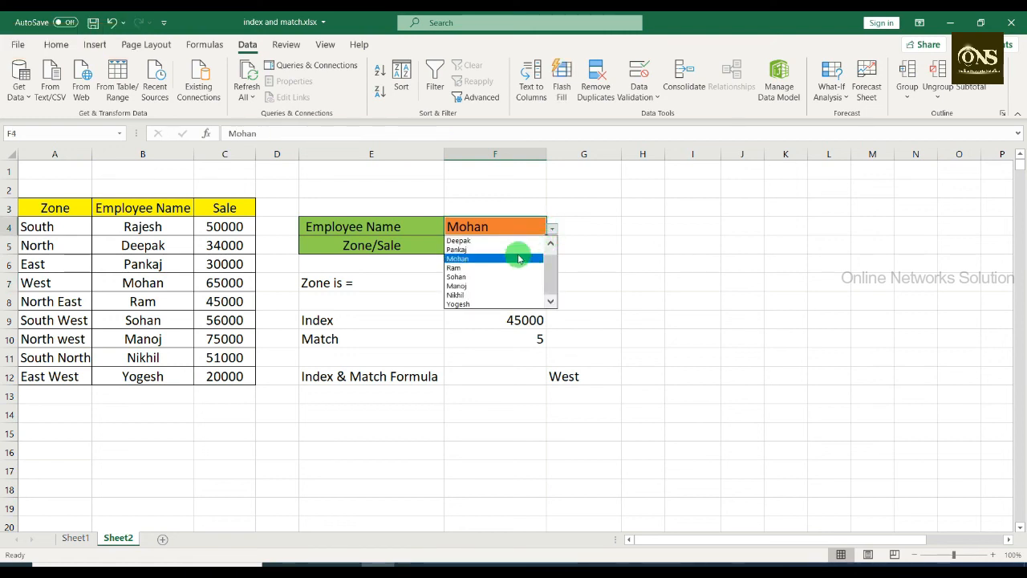
left_click(518, 241)
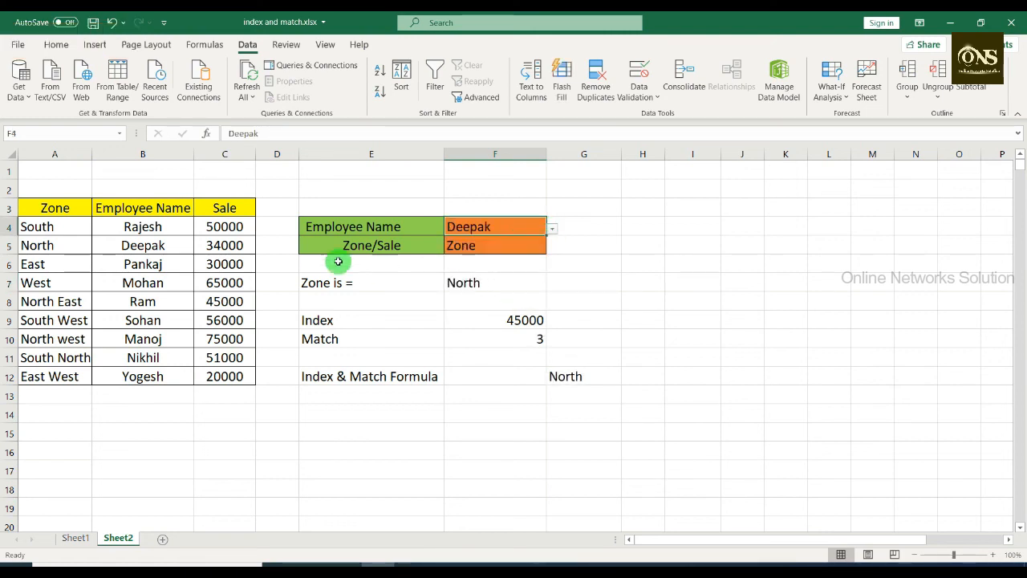
Step: Compare the lookup with the employee's source row, switching F5 to Sale and back to Zone
left_click(119, 250)
left_click(30, 246)
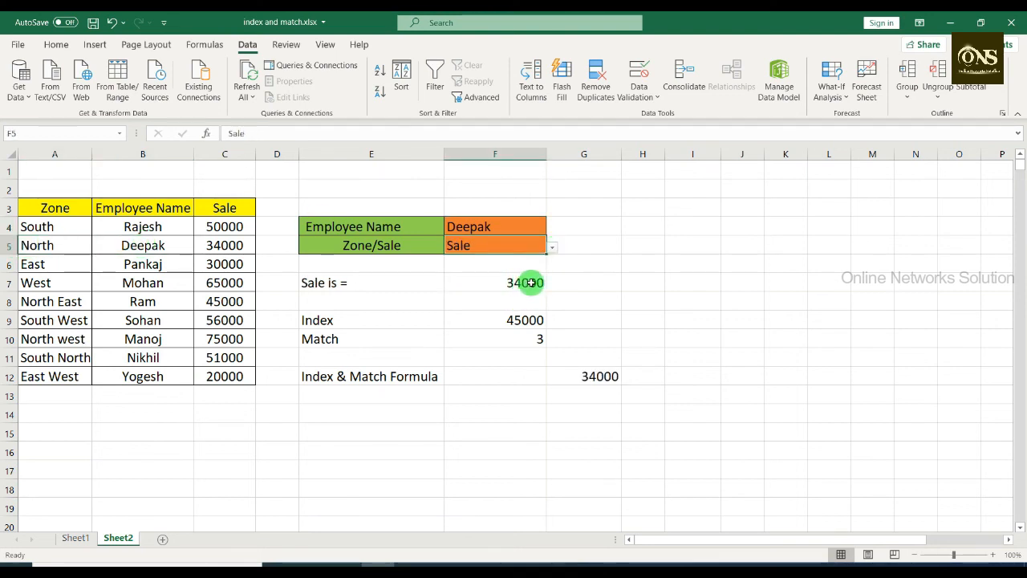
left_click(552, 248)
left_click(526, 259)
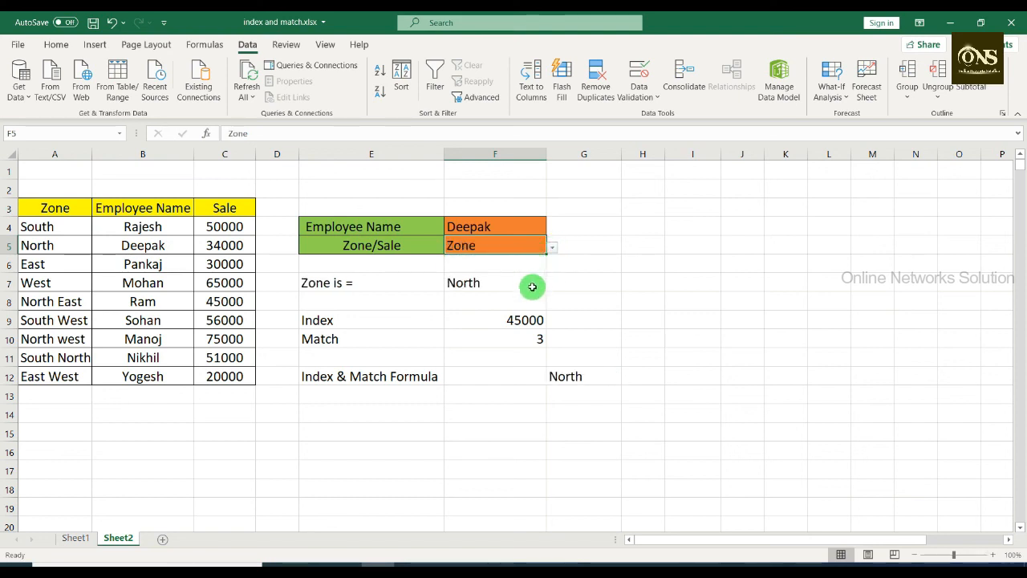
Step: Change the Employee Name selection in F4 to the employee listed in row 6
left_click(532, 229)
left_click(552, 229)
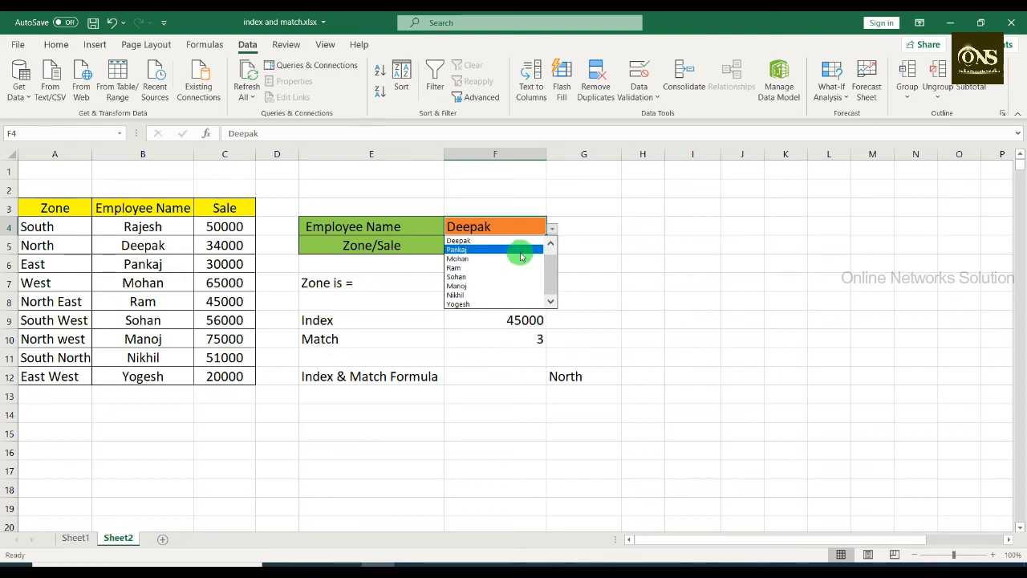
left_click(521, 249)
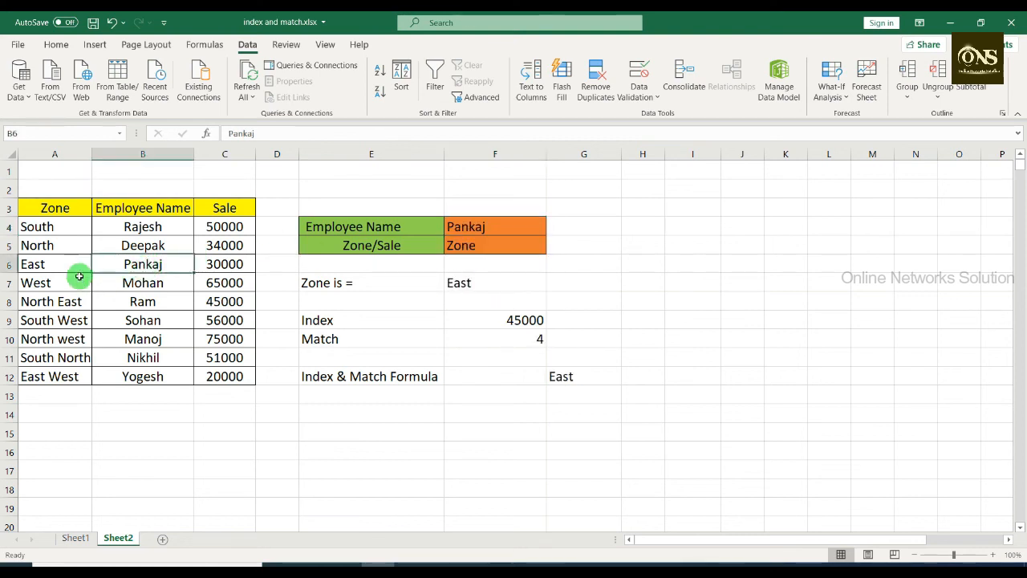
Step: Set the Zone/Sale selection in F5 to Sale and check the formula result in F7 for this employee
left_click(520, 246)
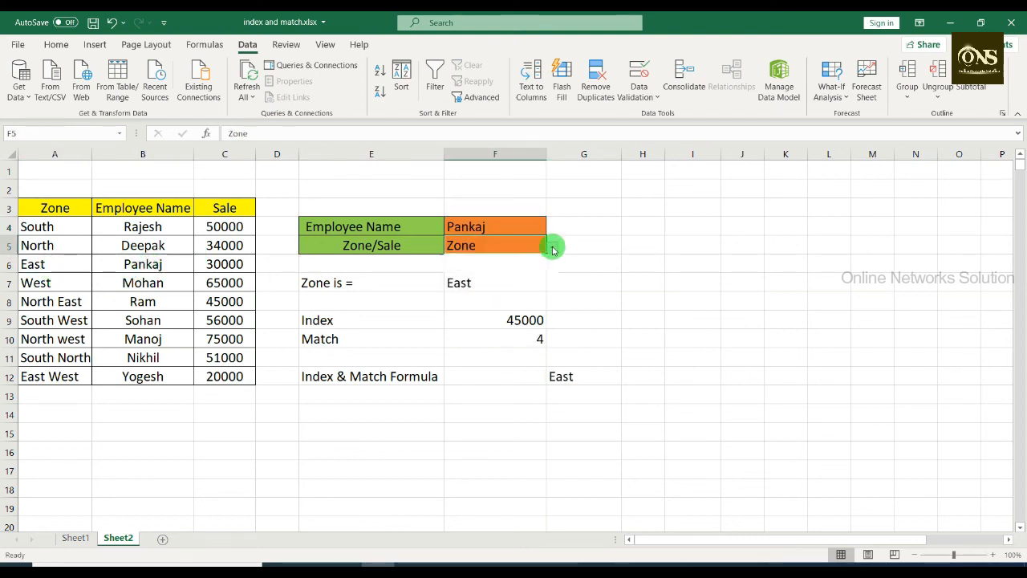
left_click(552, 249)
left_click(522, 269)
left_click(509, 281)
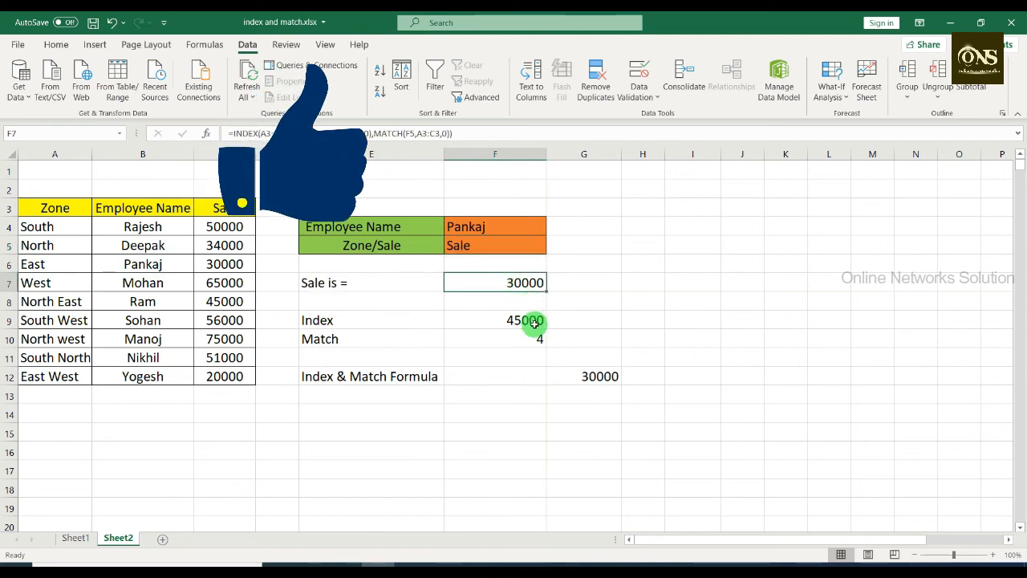